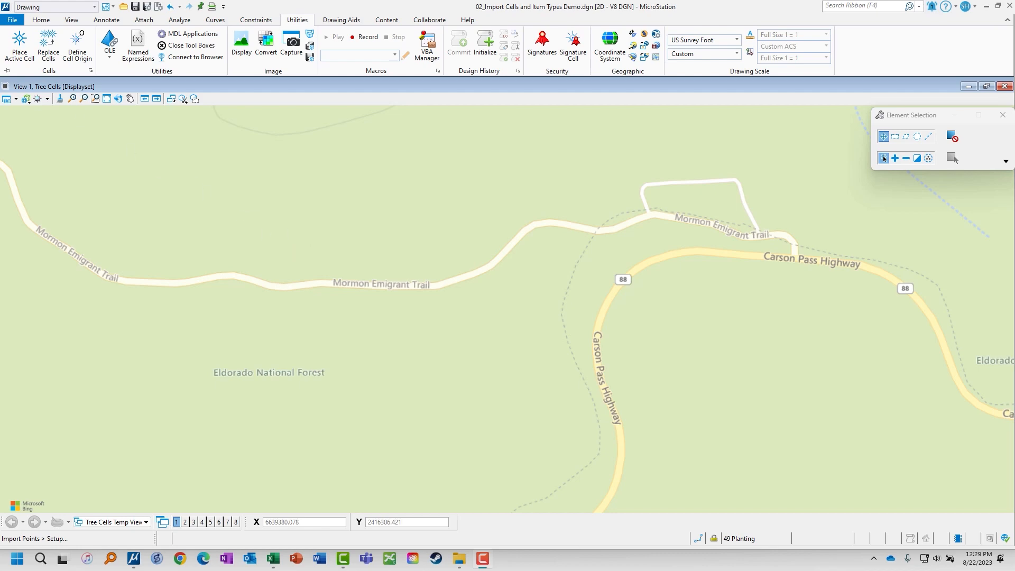
Minimize the Culverts spreadsheet and load the Import Points CE 3.1 VBA project to start the import tool.
left_click_drag(0, 153, 667, 65)
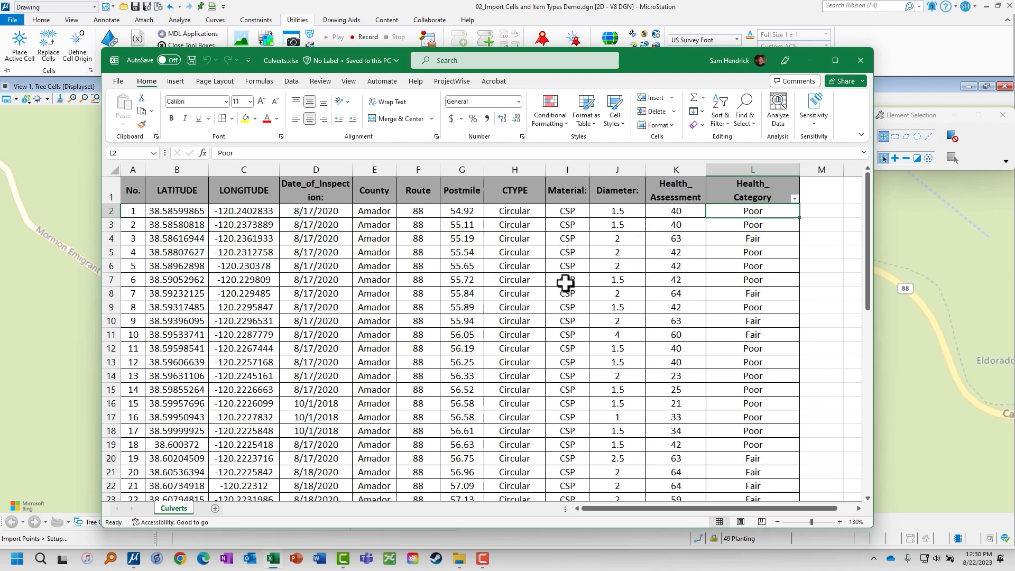
left_click(810, 60)
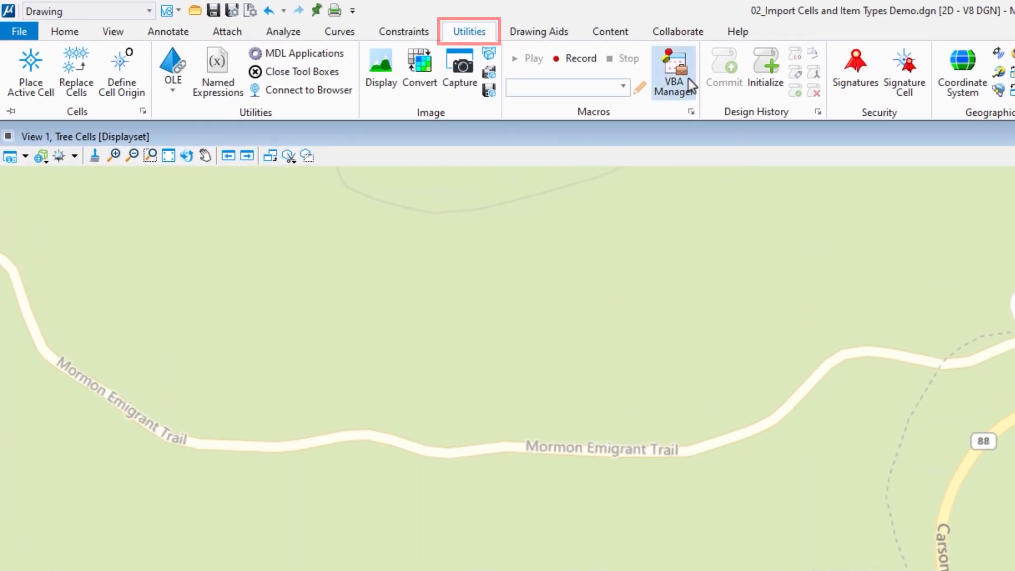
left_click(678, 82)
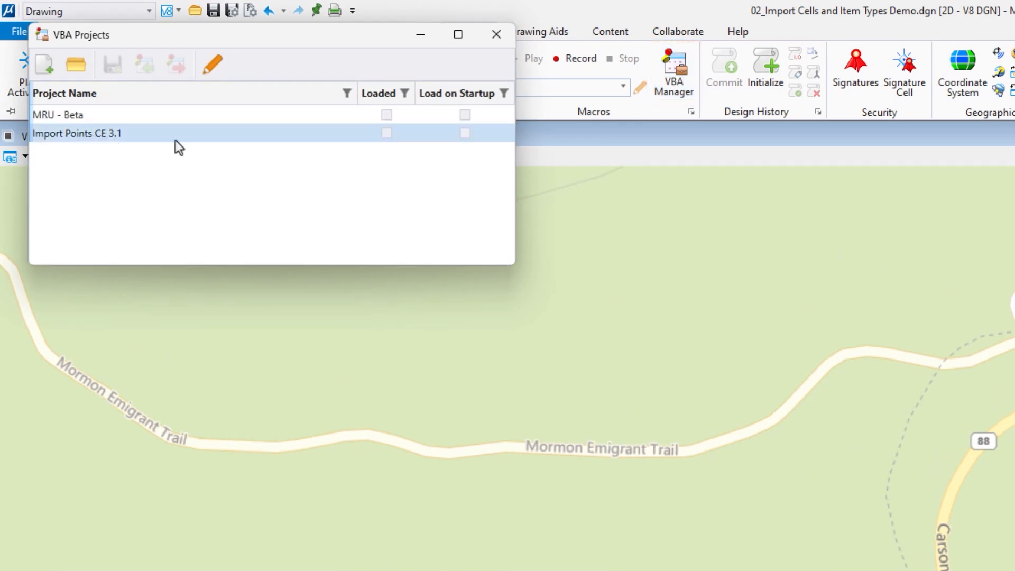
left_click(386, 134)
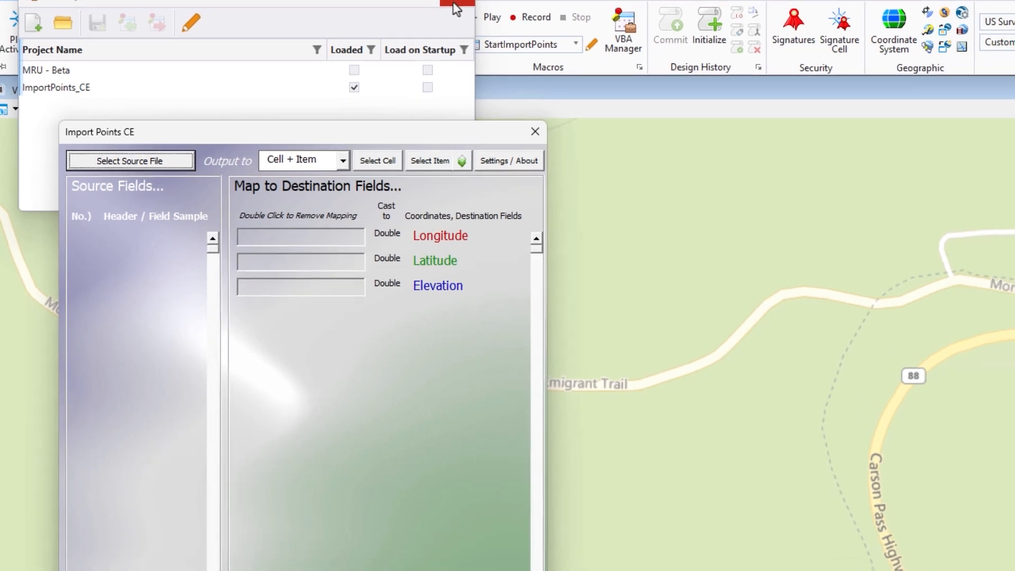
left_click(497, 41)
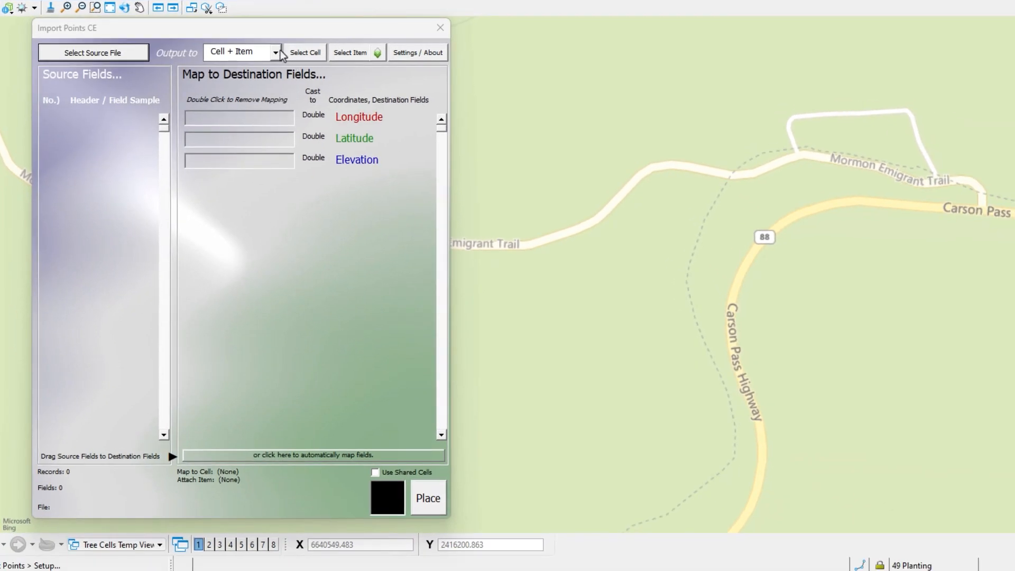
Load Culverts.csv from the 02_Demo folder of the MicroStation CONNECT Edition workset as the import's source file.
left_click(87, 54)
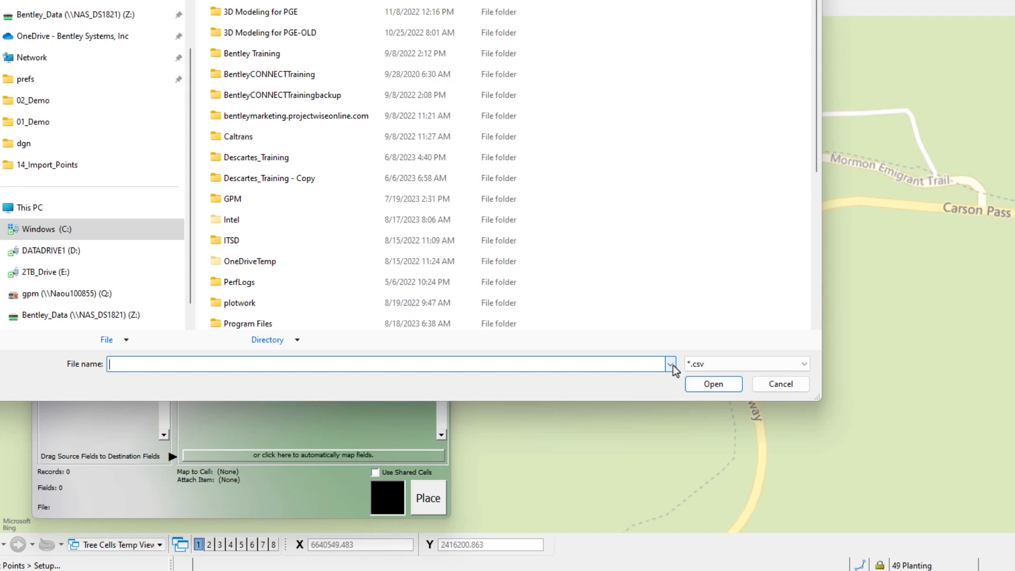
left_click(670, 364)
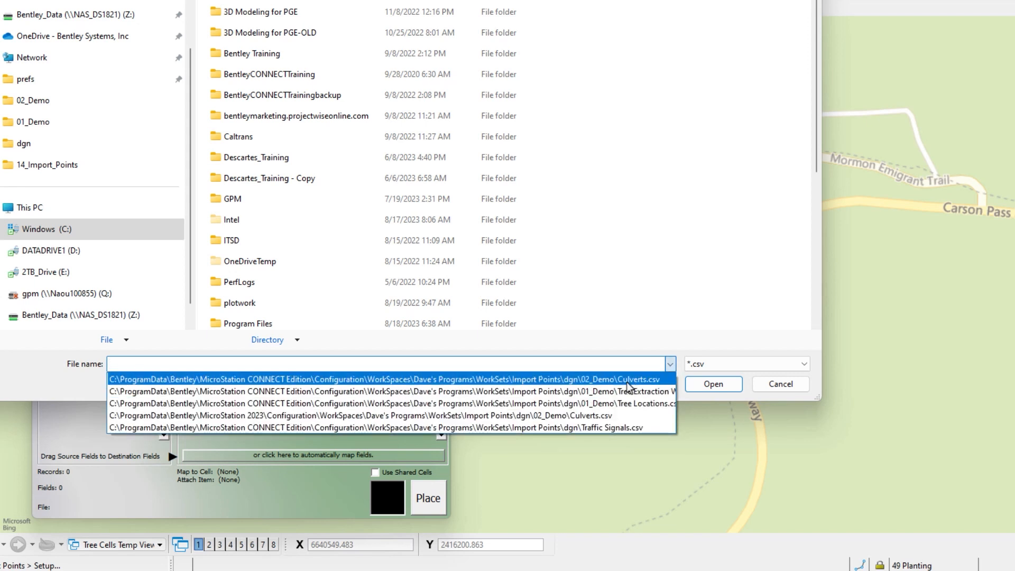
left_click(628, 380)
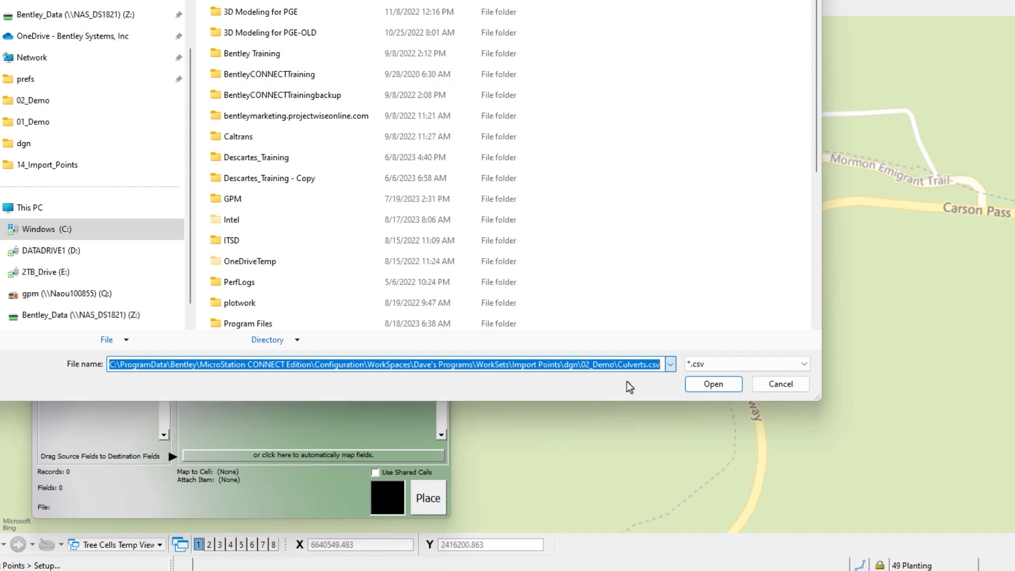
left_click(714, 386)
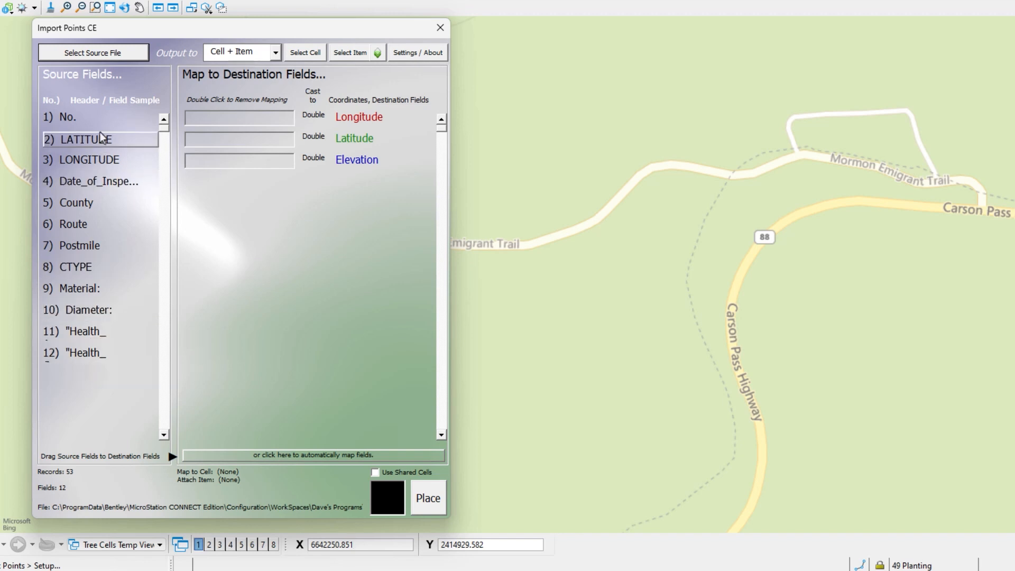
Review the import settings for header row, coordinates and delimiter, and set the output to Cell + Item.
left_click(415, 54)
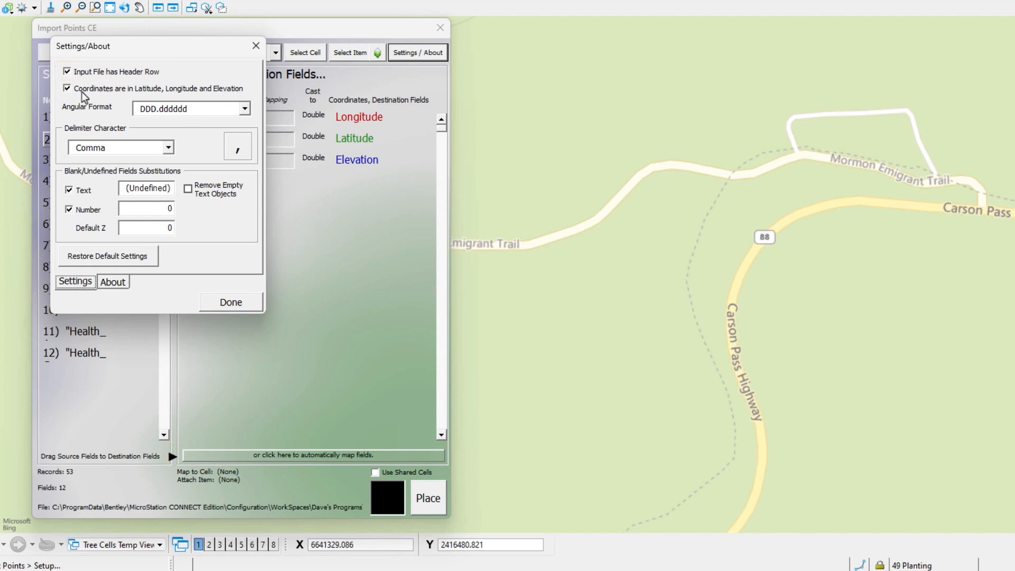
left_click(231, 304)
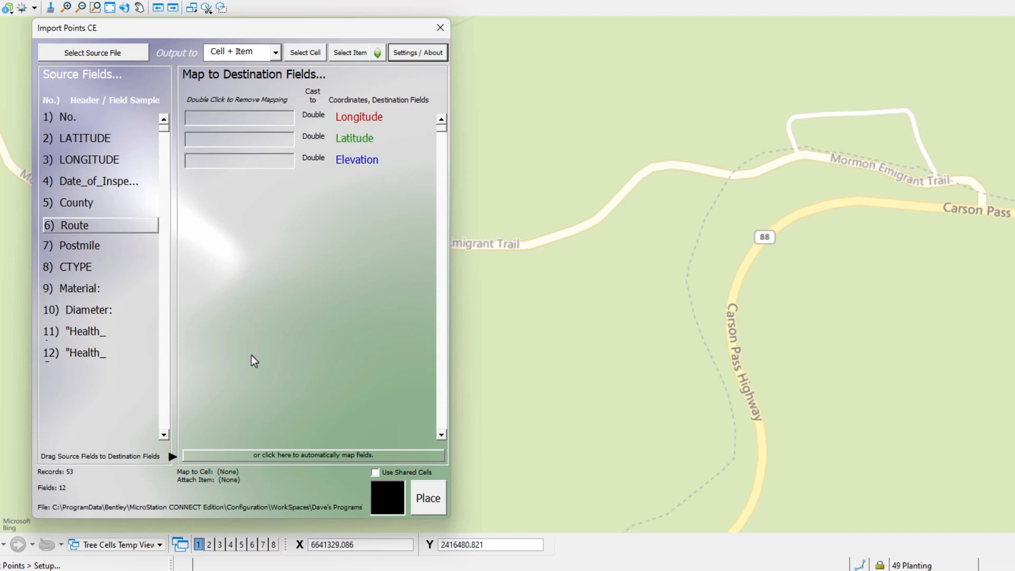
left_click(247, 52)
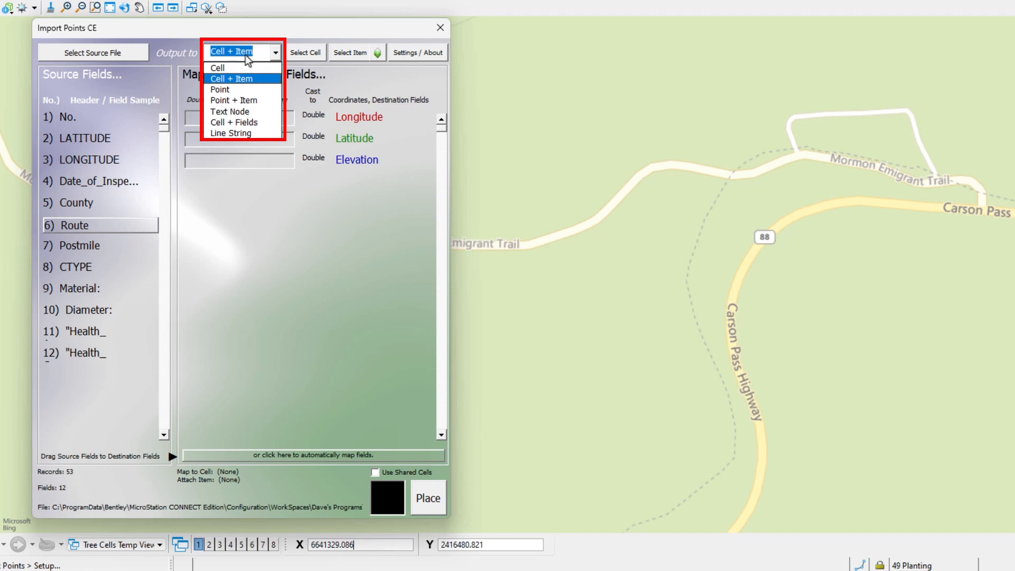
left_click(247, 82)
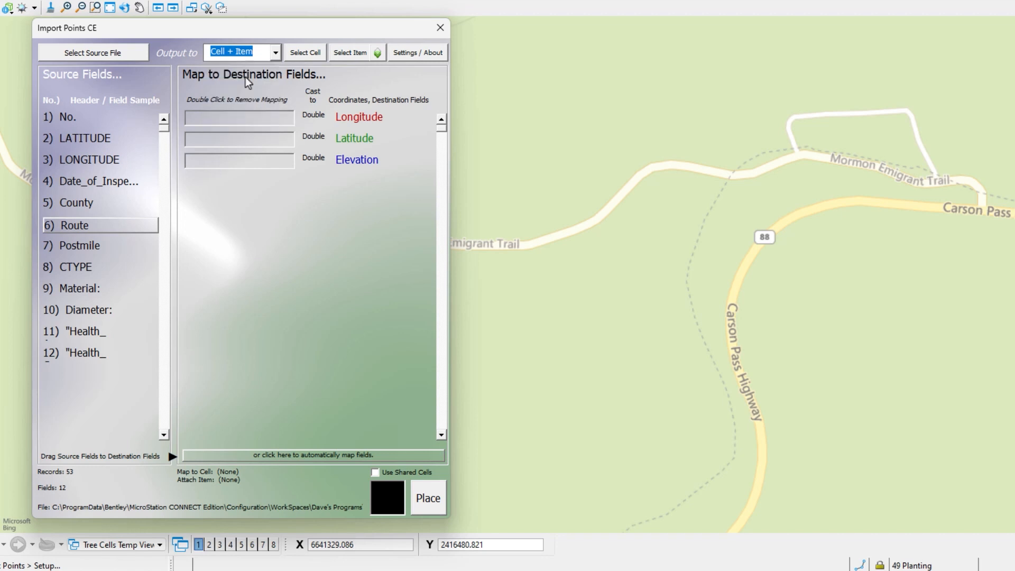
Choose the Culvert Location cell from the Culverts.cel library as the cell to place.
left_click(305, 53)
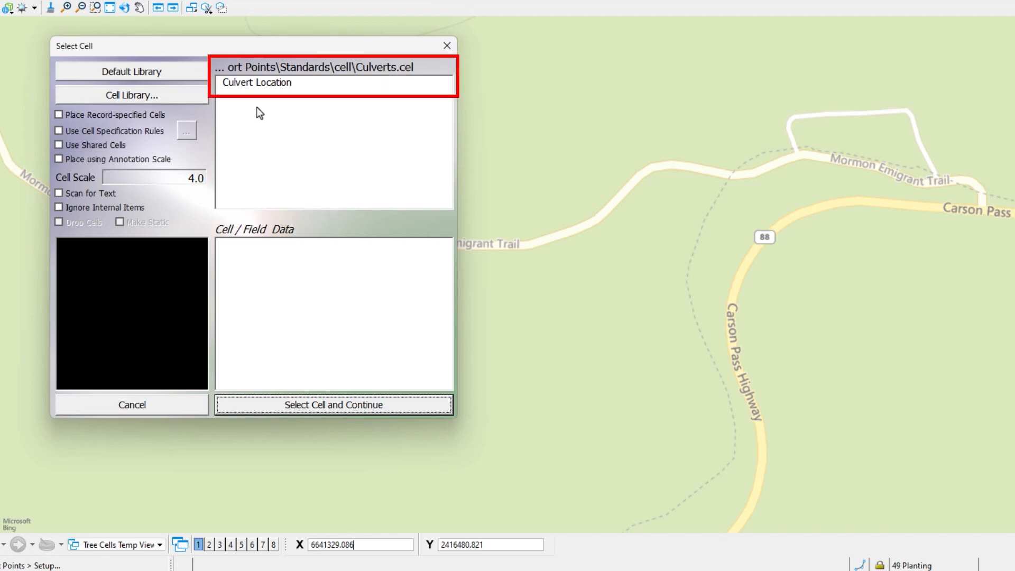
left_click(252, 85)
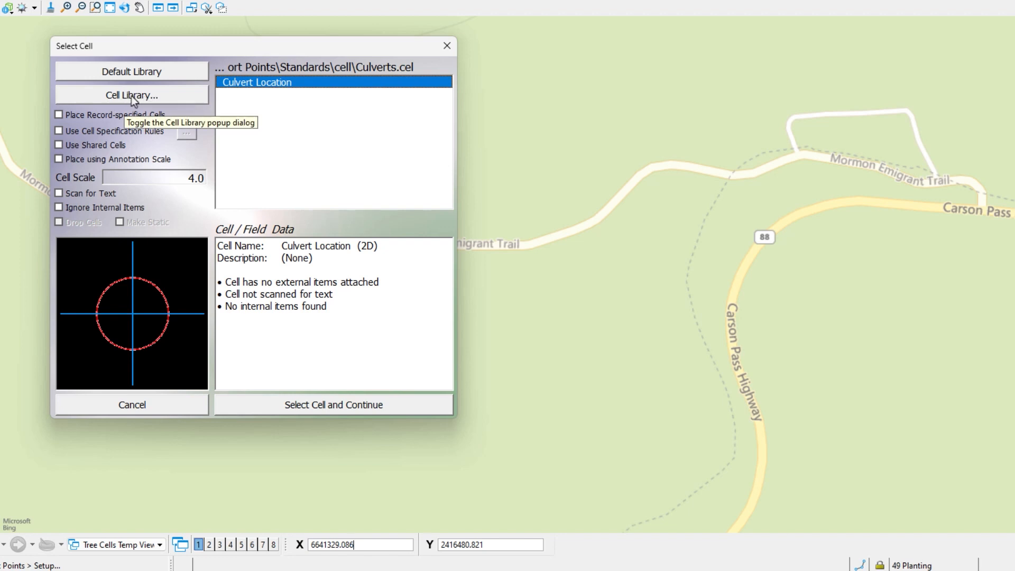
left_click(306, 408)
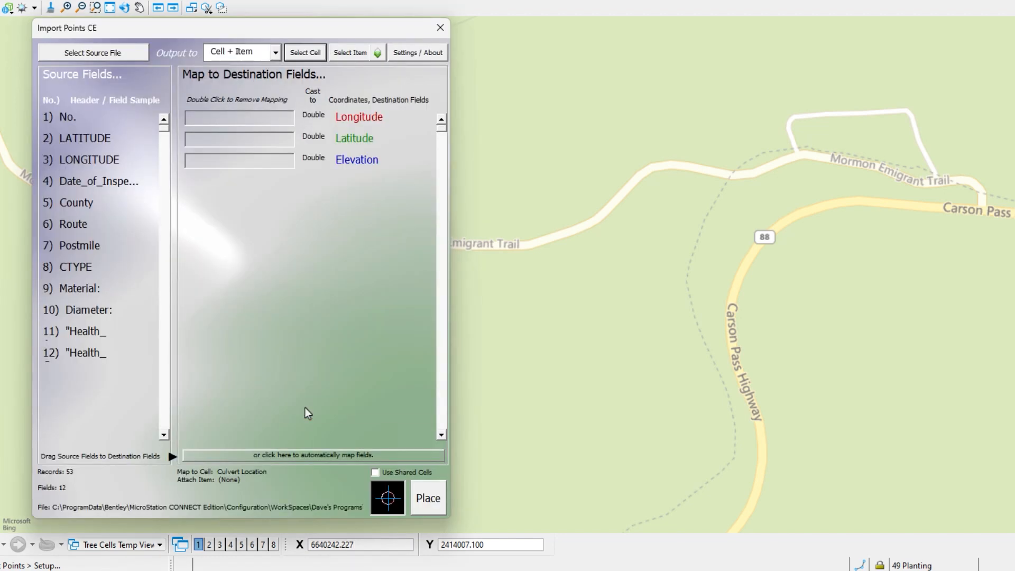
Start creating an item type from the source file, naming the library Culverts and the item type Culvert Health.
left_click(348, 53)
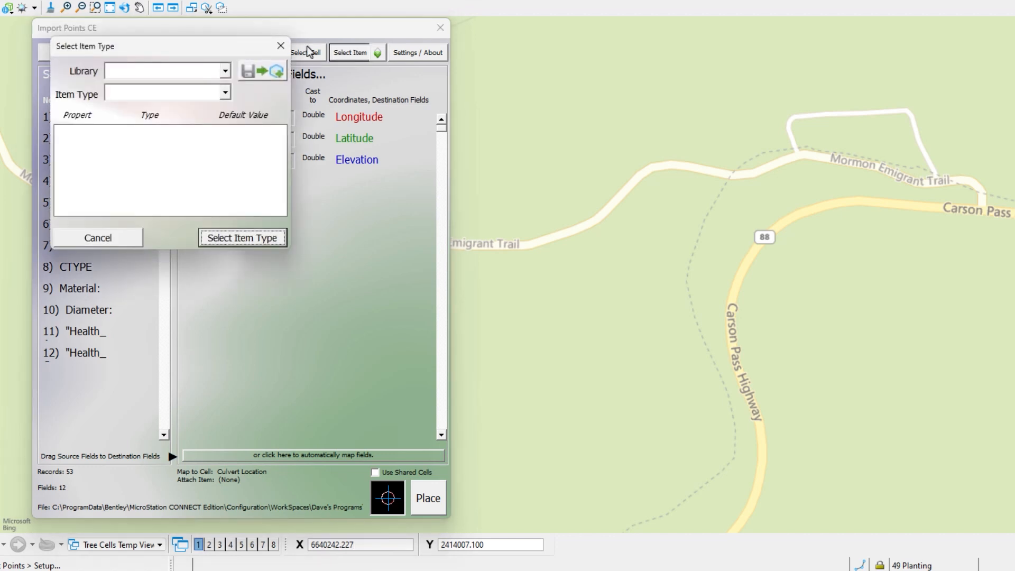
left_click_drag(178, 44, 390, 75)
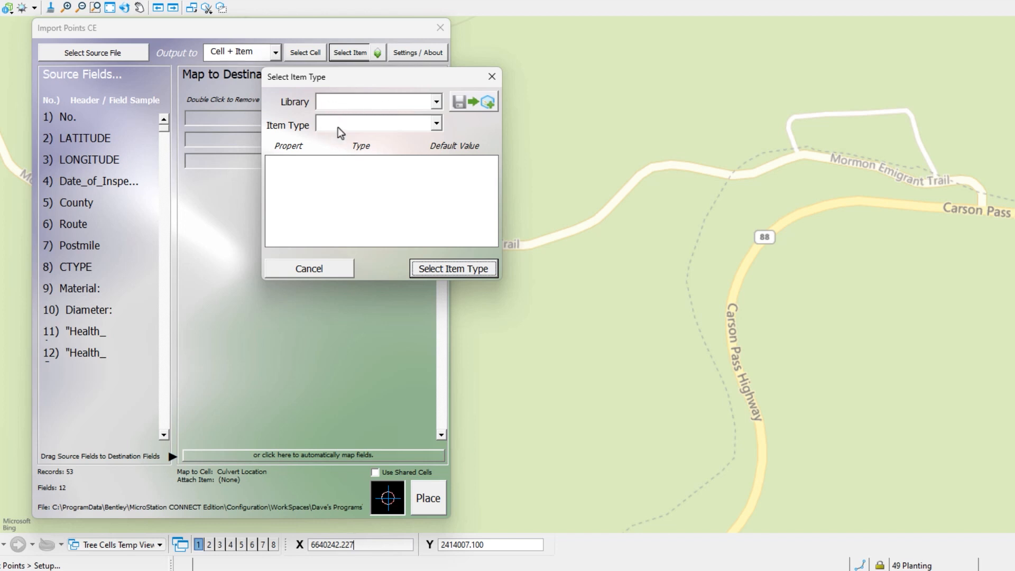
left_click(465, 104)
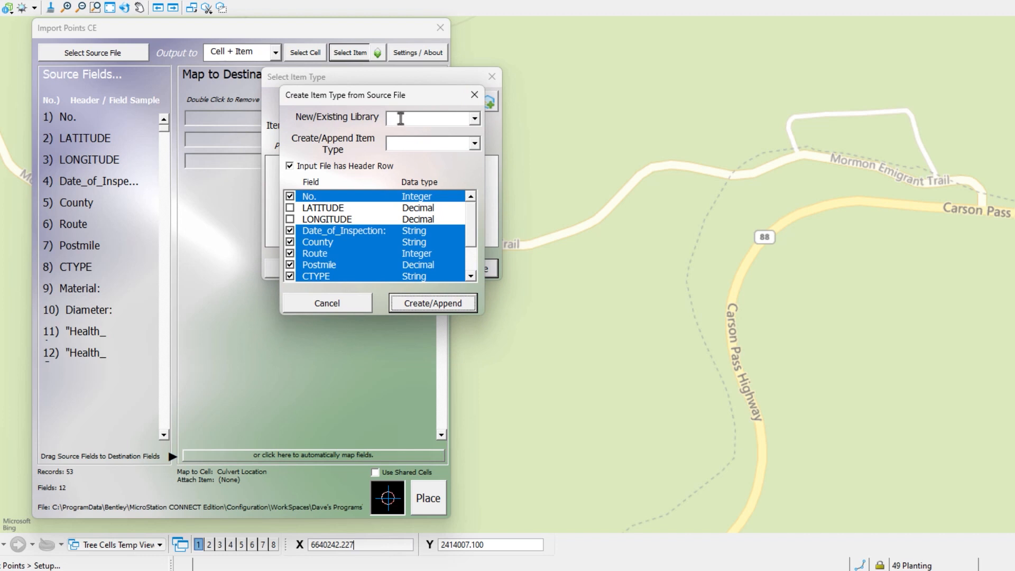
left_click(403, 118)
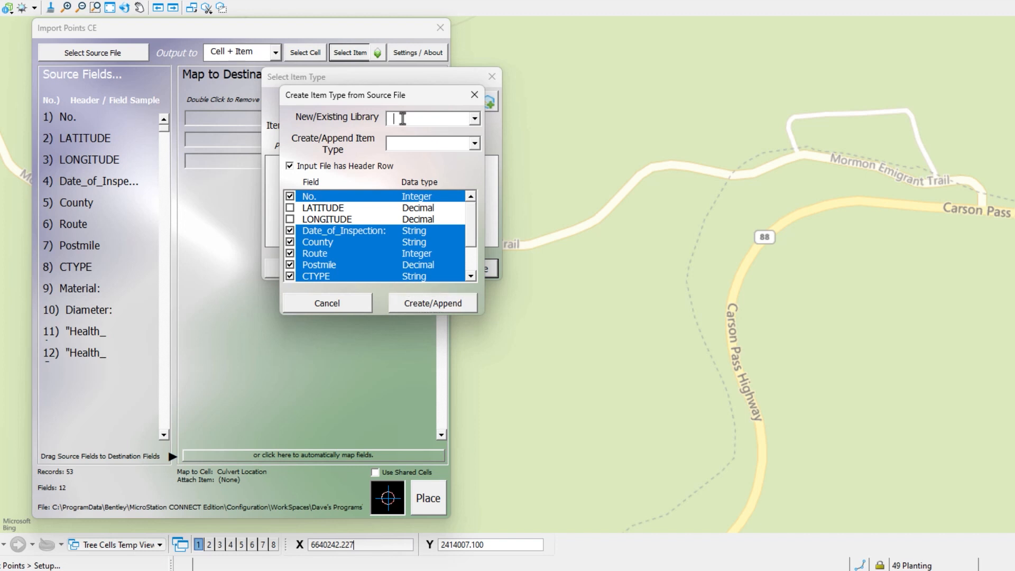
type("Culvert")
type("s")
type("Culvert")
type(" Health")
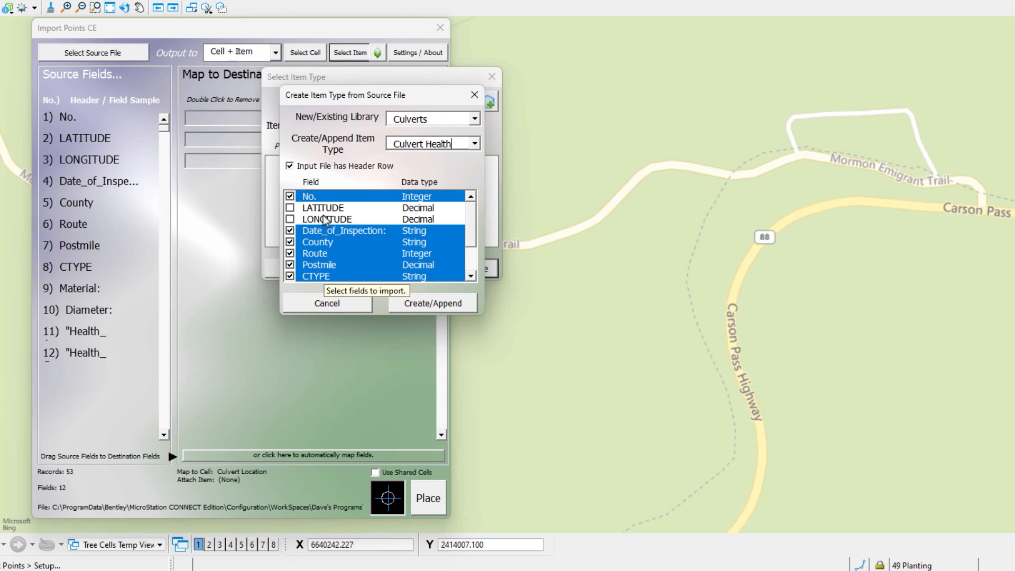
Include the Health_Assessment and Health_Category fields, then create the Culvert Health item type and select it for the import.
scroll(469, 233, "down", 2)
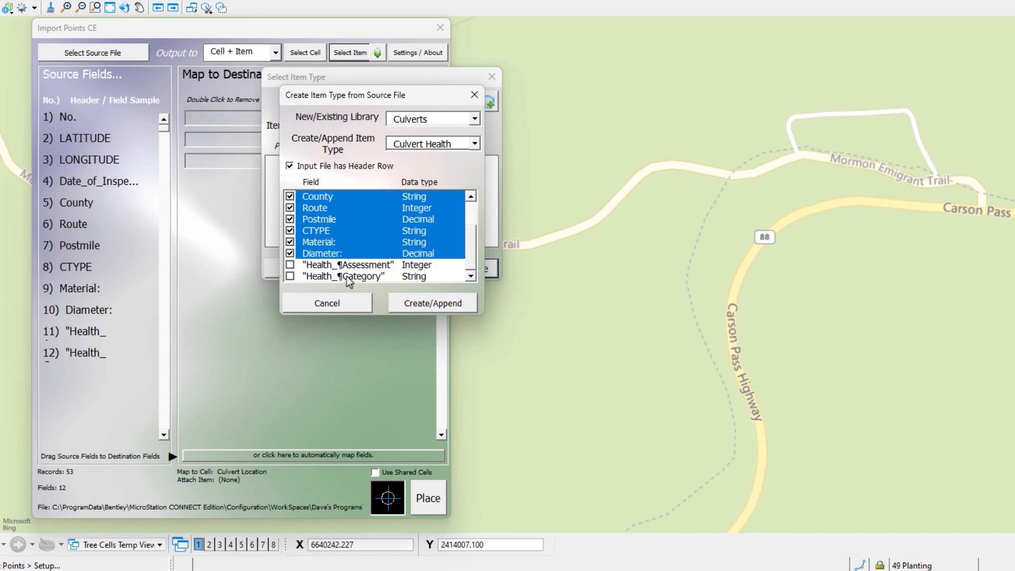
left_click(290, 265)
left_click(289, 276)
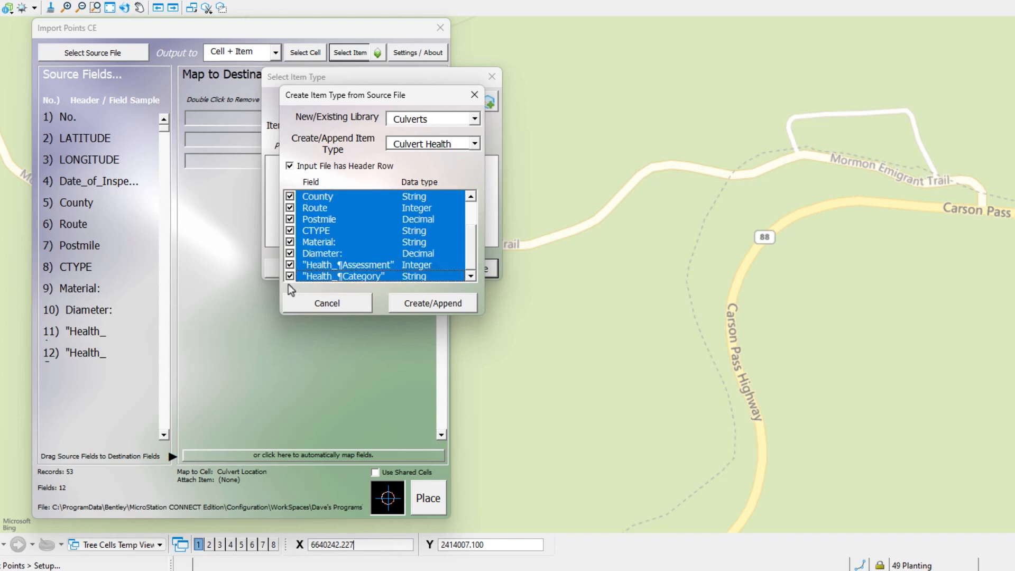
left_click(438, 304)
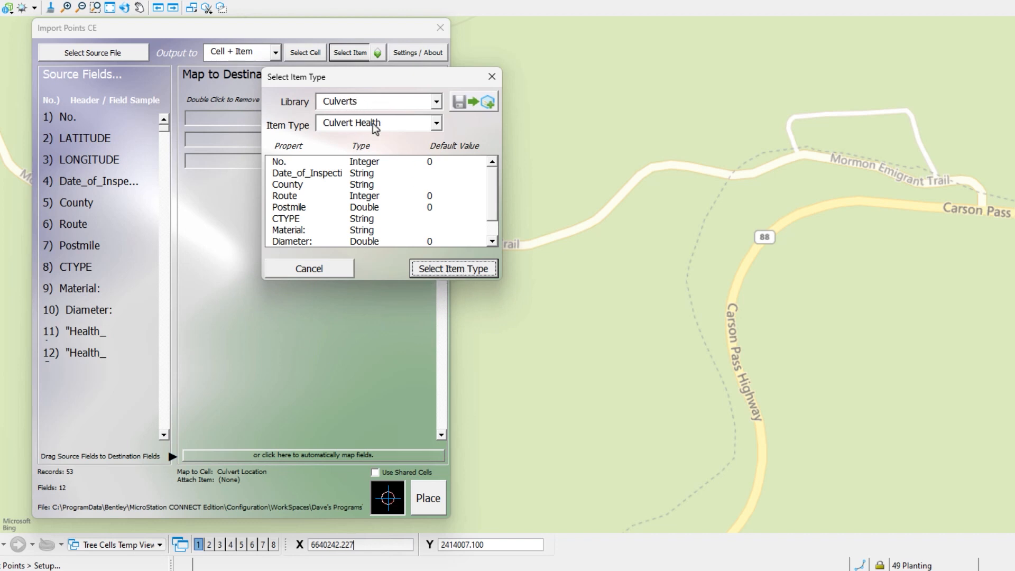
left_click(437, 265)
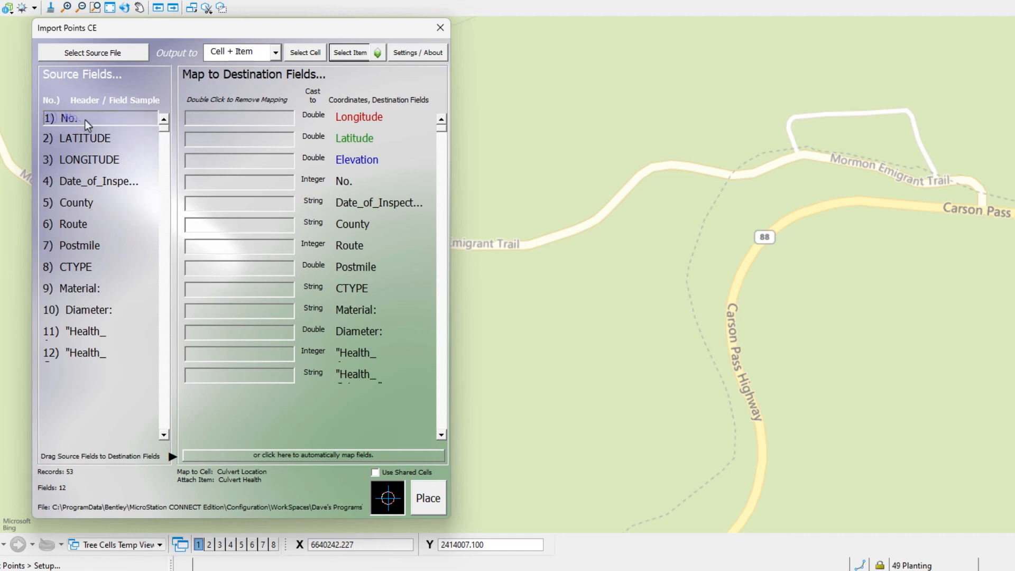
Map the source fields to their matching destination fields, leaving Elevation unmapped, and place the culvert cells.
left_click_drag(85, 119, 242, 181)
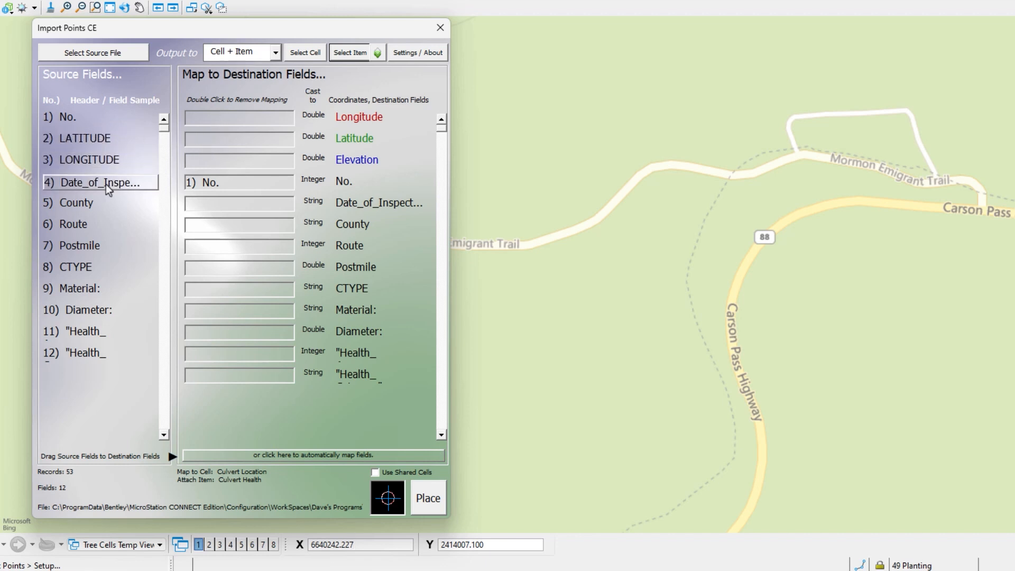
left_click(294, 458)
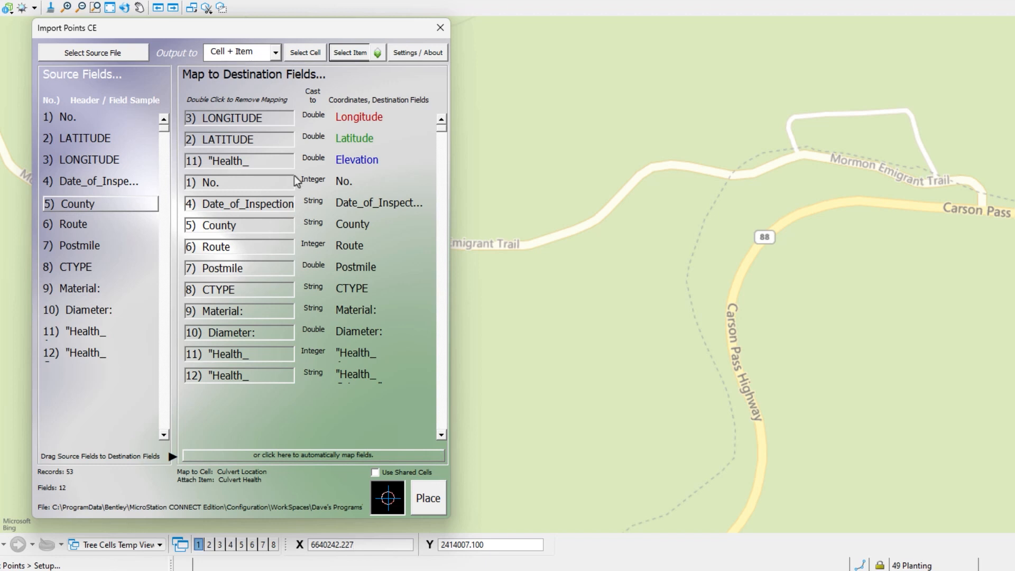
double_click(212, 162)
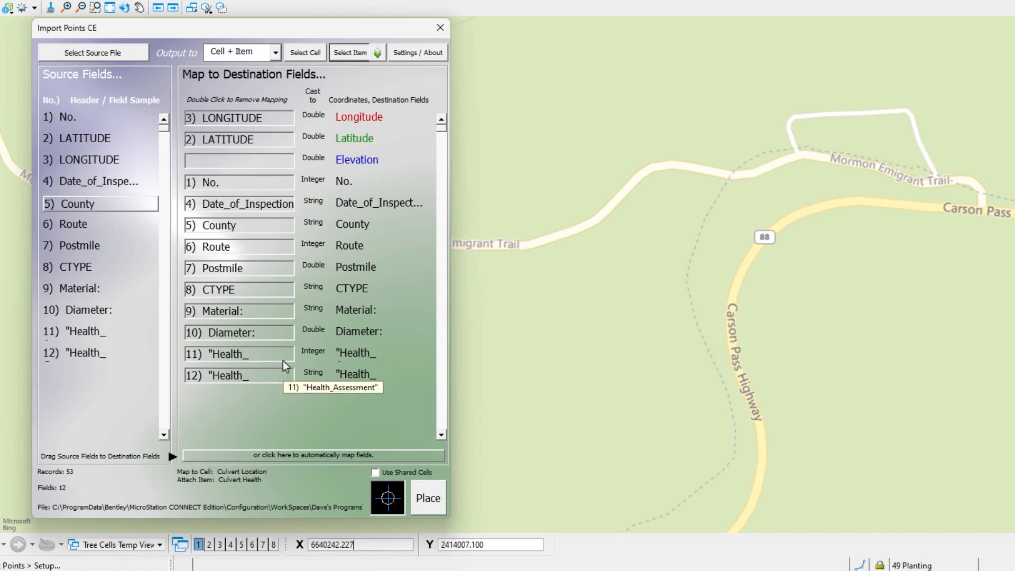
left_click(429, 500)
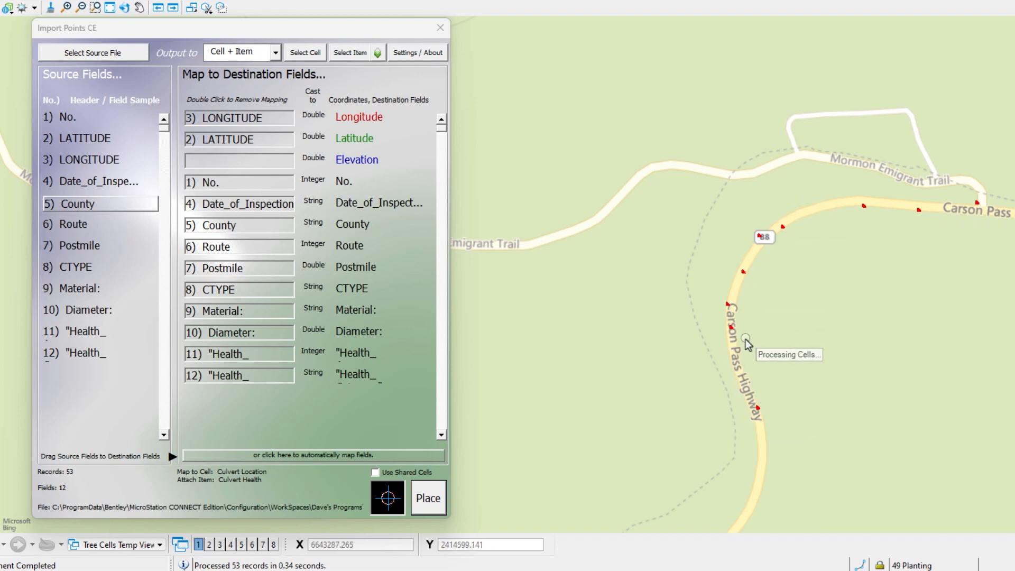
Inspect the Culvert Health properties of two placed cells beside Carson Pass Highway, then close the import tool.
scroll(782, 228, "up", 3)
scroll(783, 230, "up", 3)
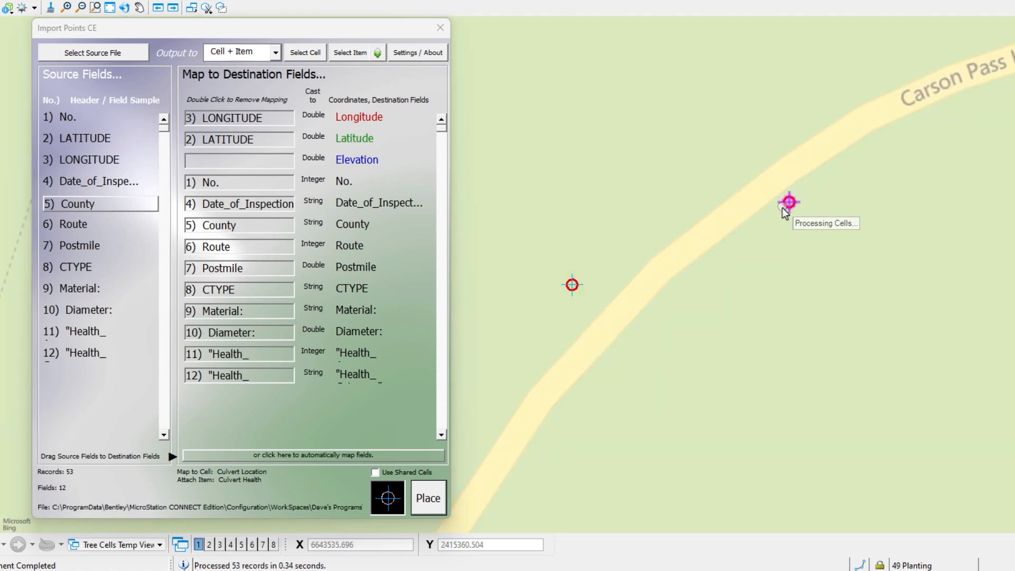
left_click_drag(837, 168, 748, 248)
right_click(744, 274)
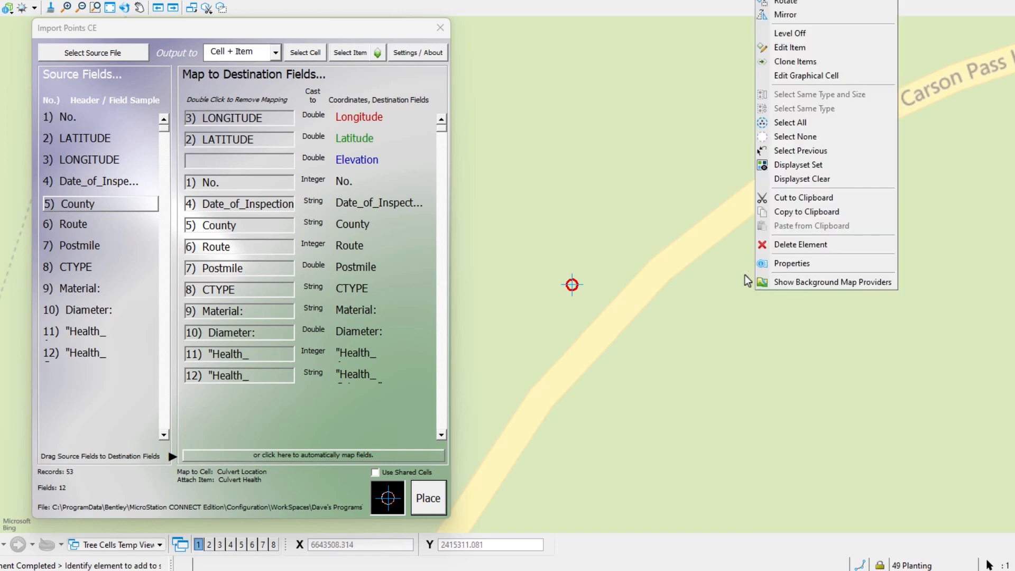
left_click(790, 263)
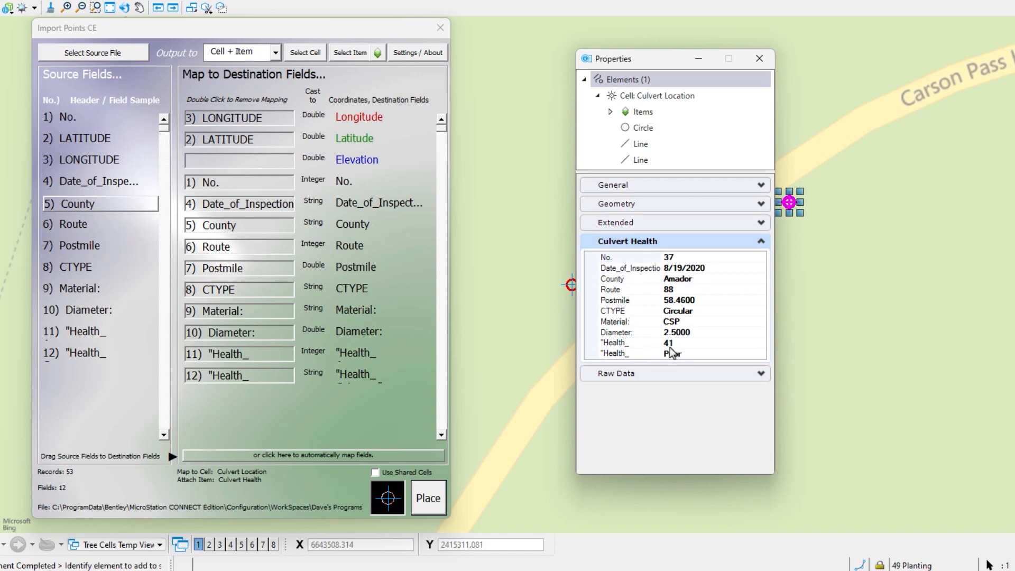
left_click_drag(664, 73, 843, 73)
left_click(572, 285)
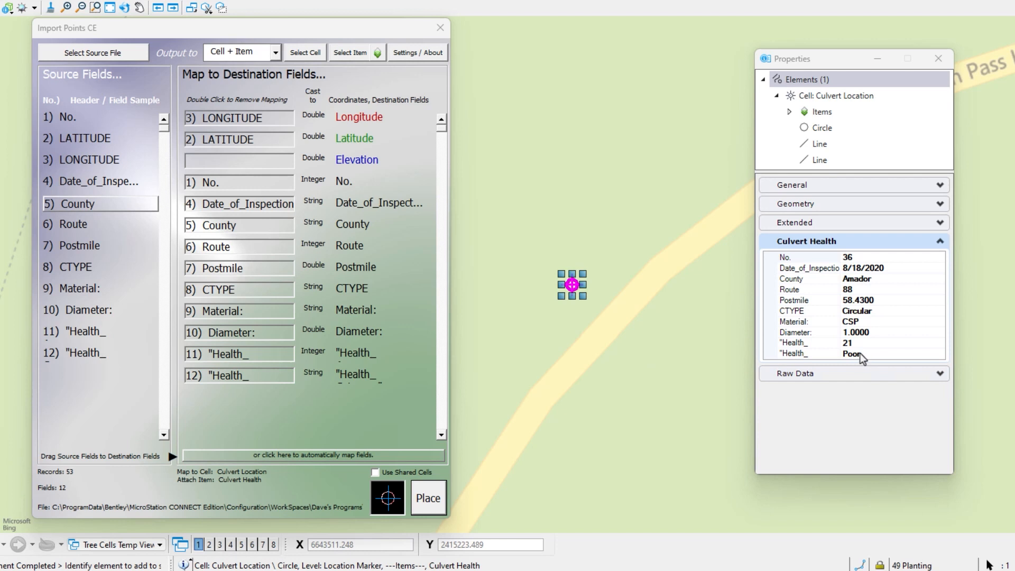
left_click(939, 58)
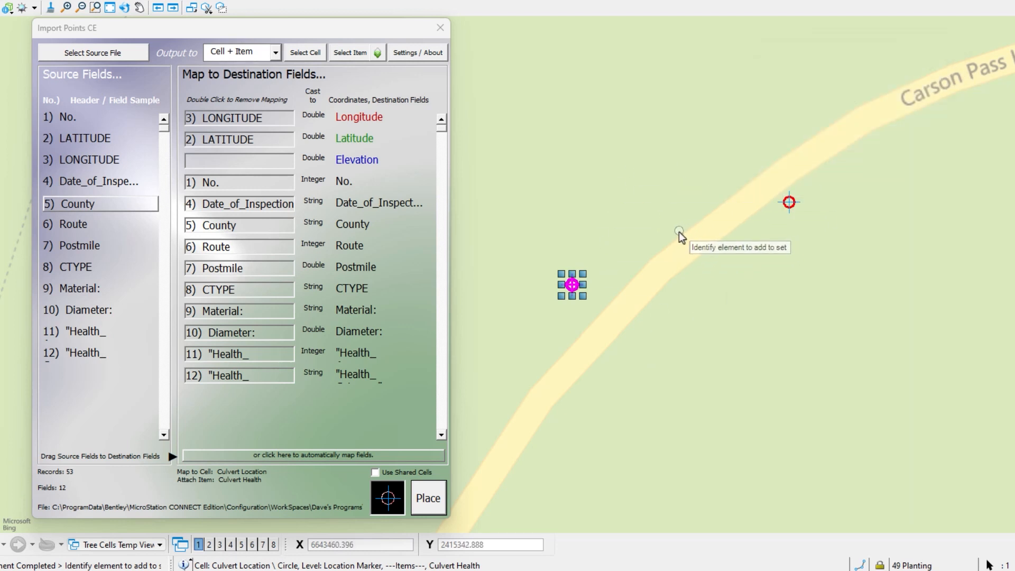
left_click(651, 209)
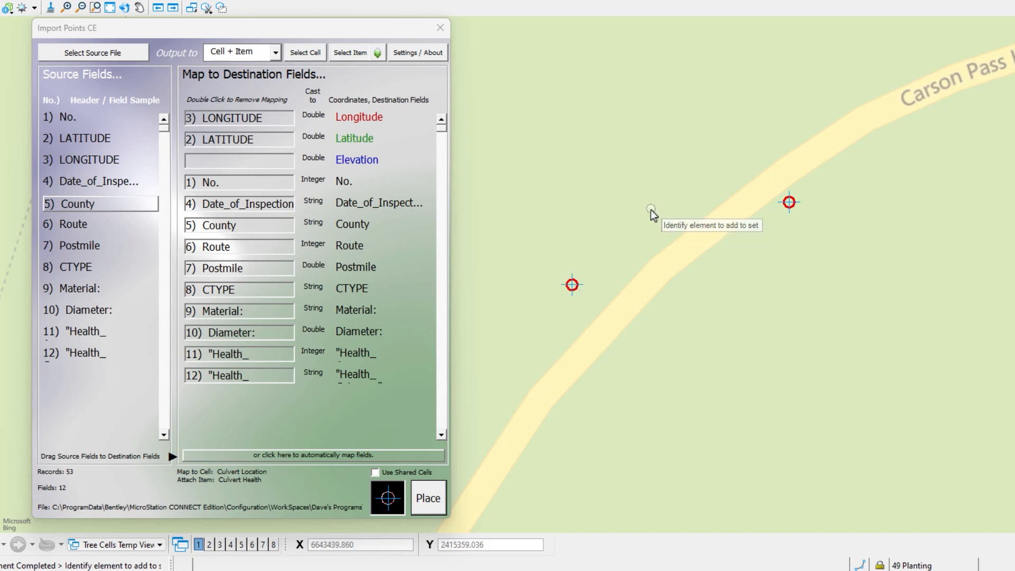
left_click(439, 28)
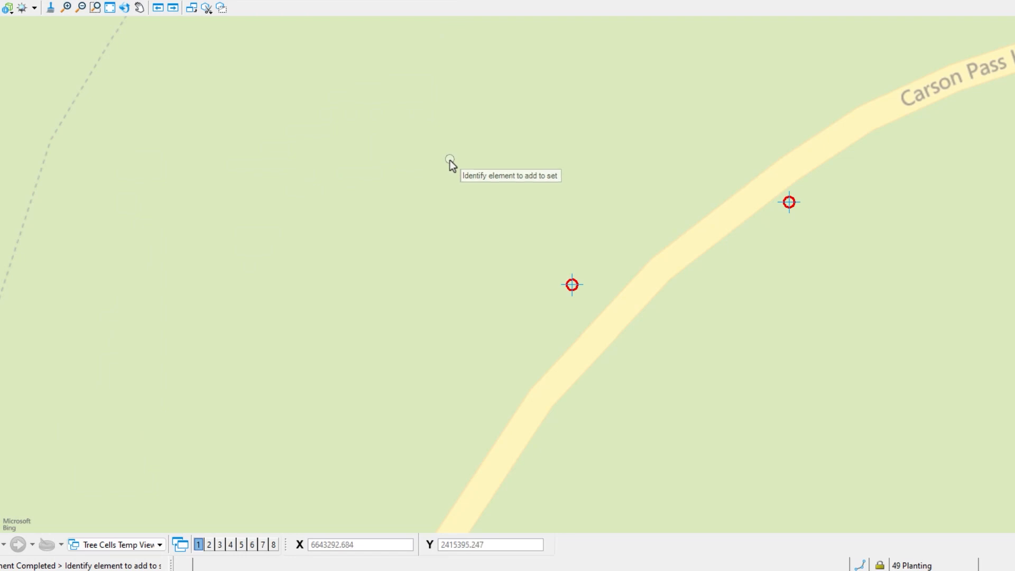
Start the Place Note tool and review the fields of the Culvert Type text favorite in the favorites manager.
key("space")
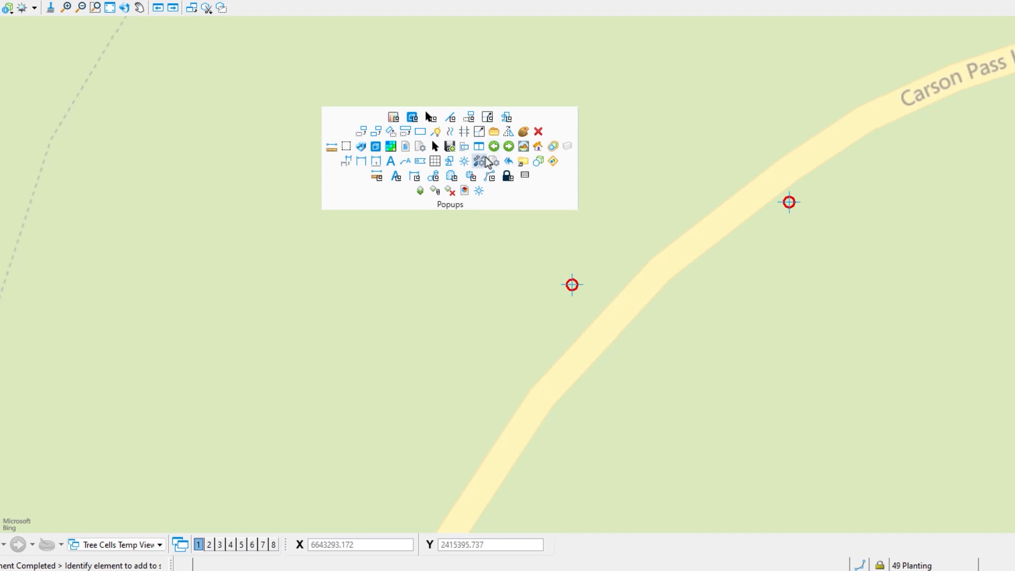
left_click(406, 164)
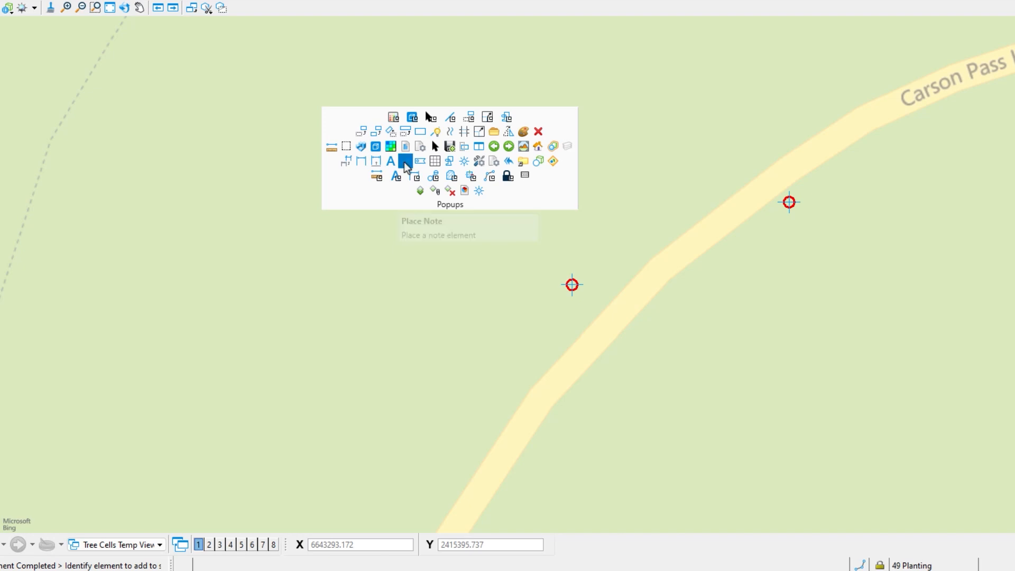
left_click_drag(608, 234, 683, 267)
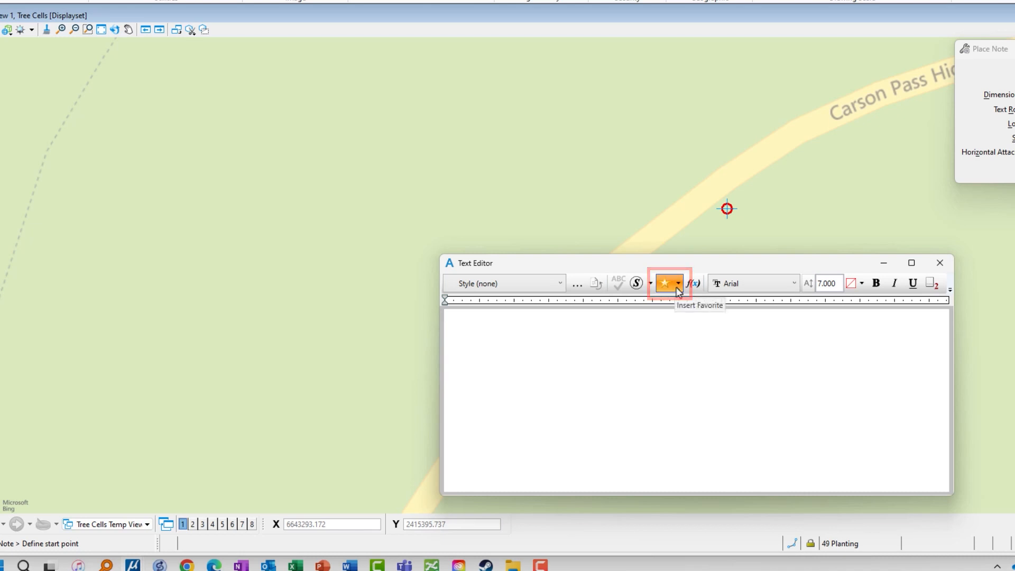
left_click(678, 285)
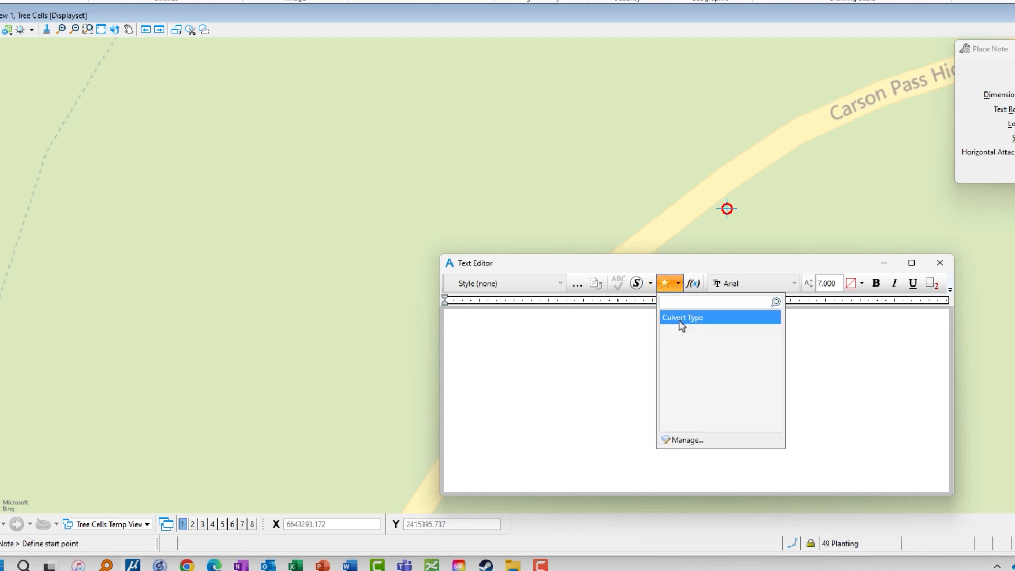
left_click(682, 440)
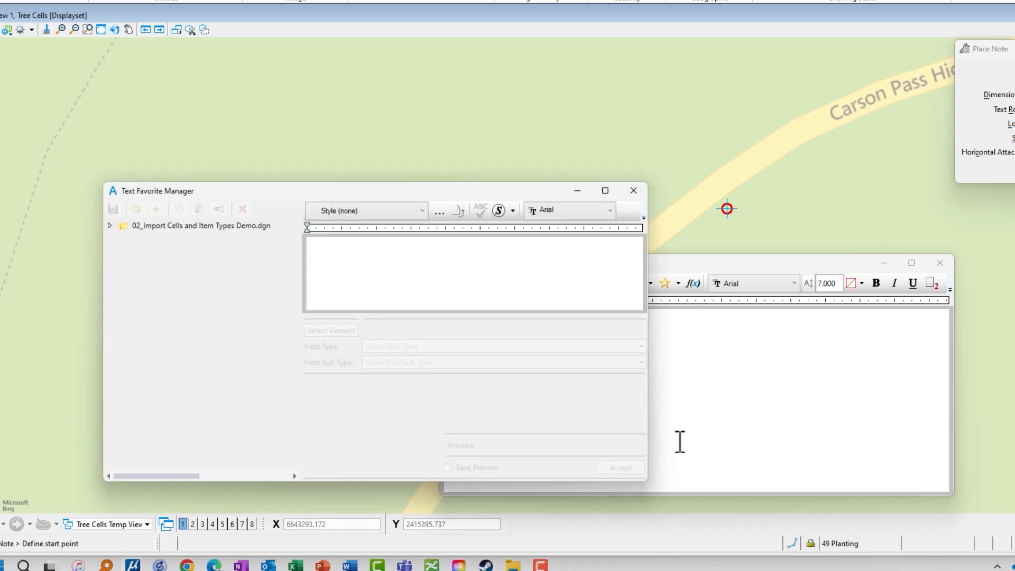
left_click(109, 227)
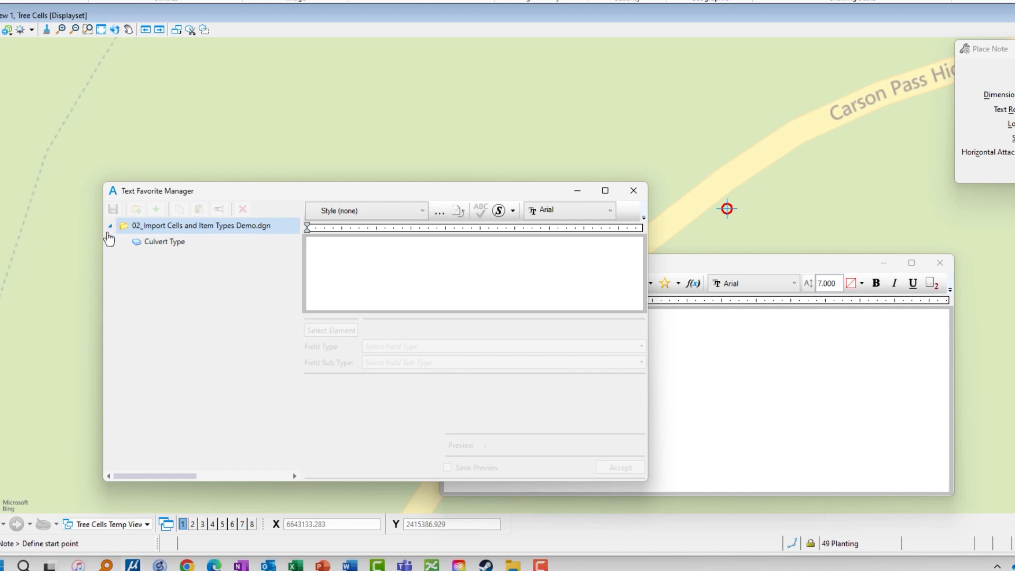
left_click(165, 242)
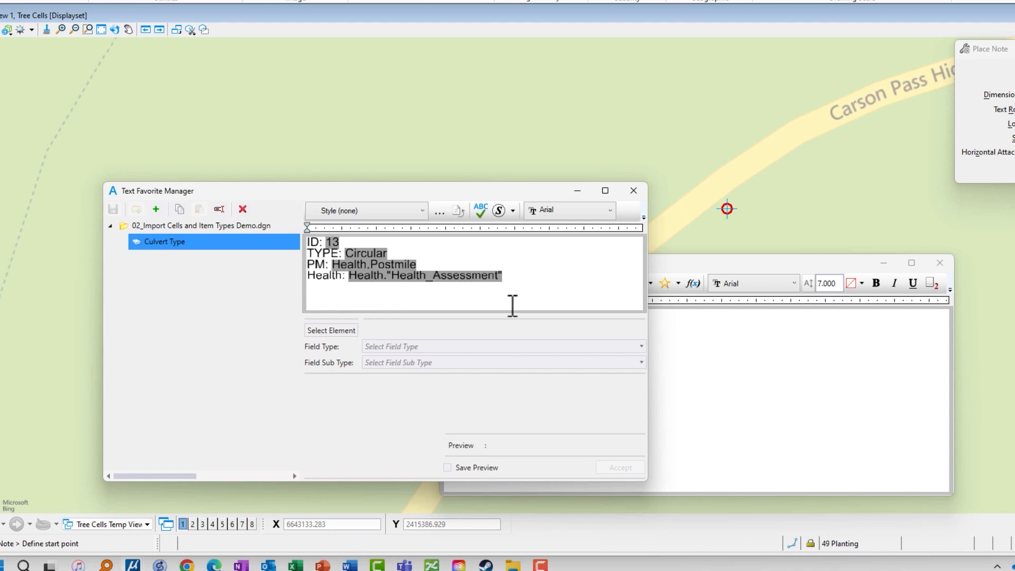
left_click(632, 193)
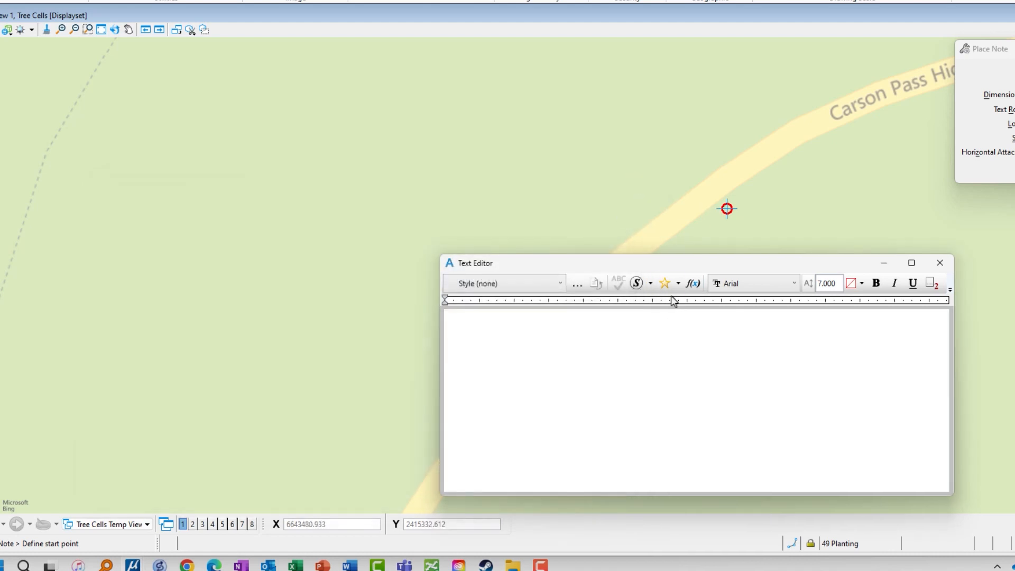
Insert the Culvert Type text favorite as the note's content.
middle_click_drag(590, 224, 373, 146)
middle_click_drag(356, 220, 348, 170)
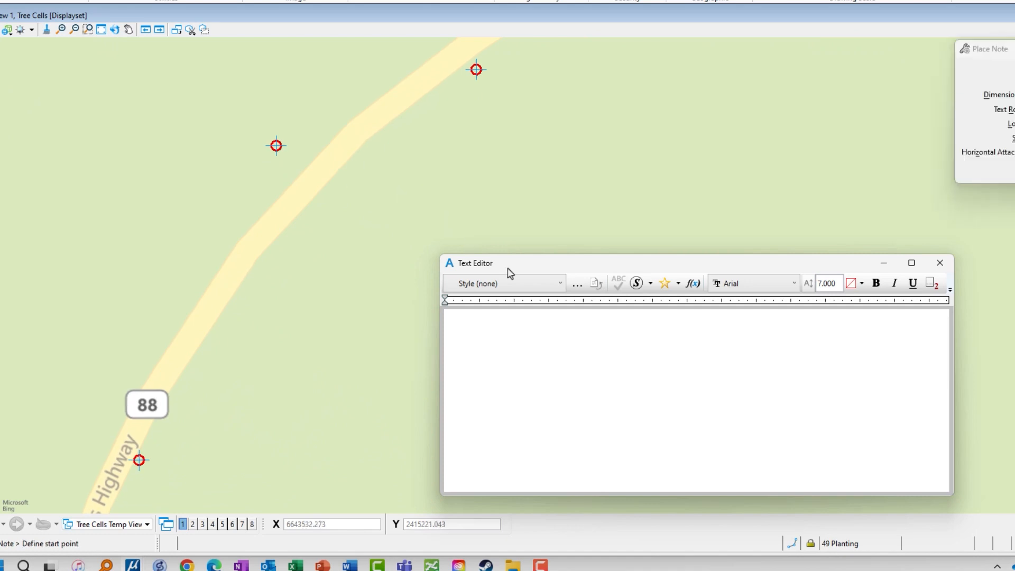
left_click(668, 284)
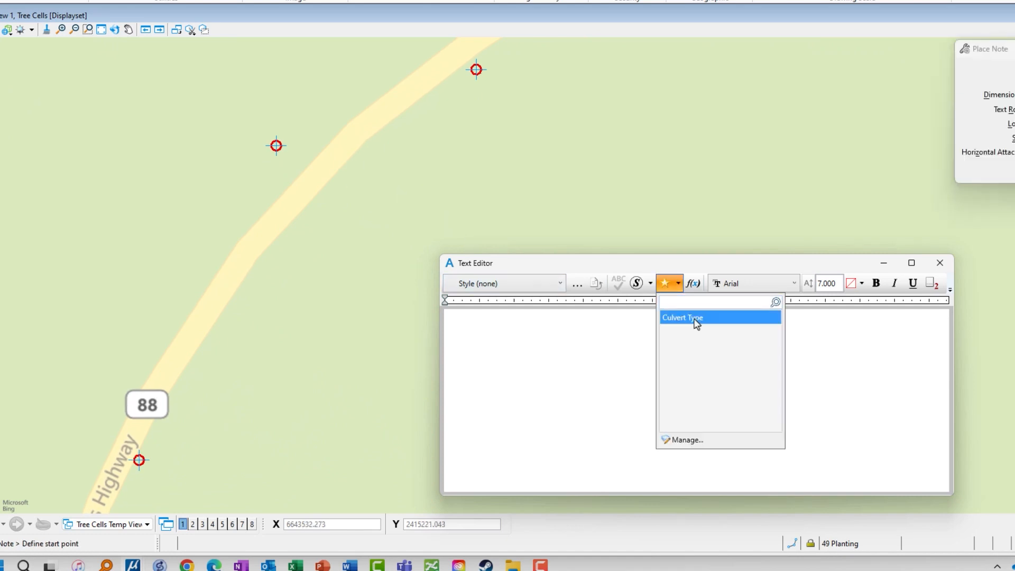
left_click(685, 319)
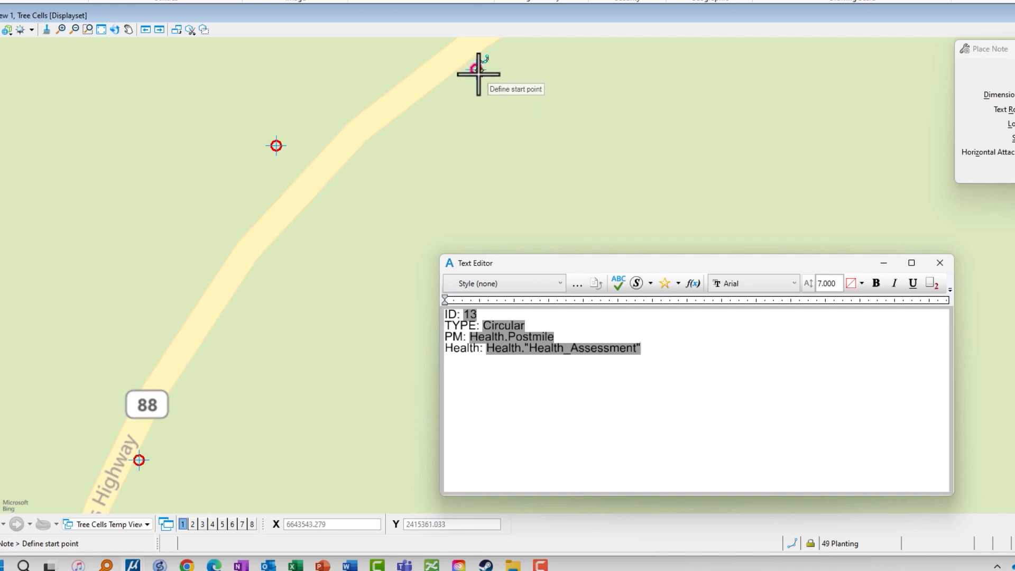
Place leader notes on the three culvert cells along Carson Pass Highway, then end note placement.
left_click(468, 130)
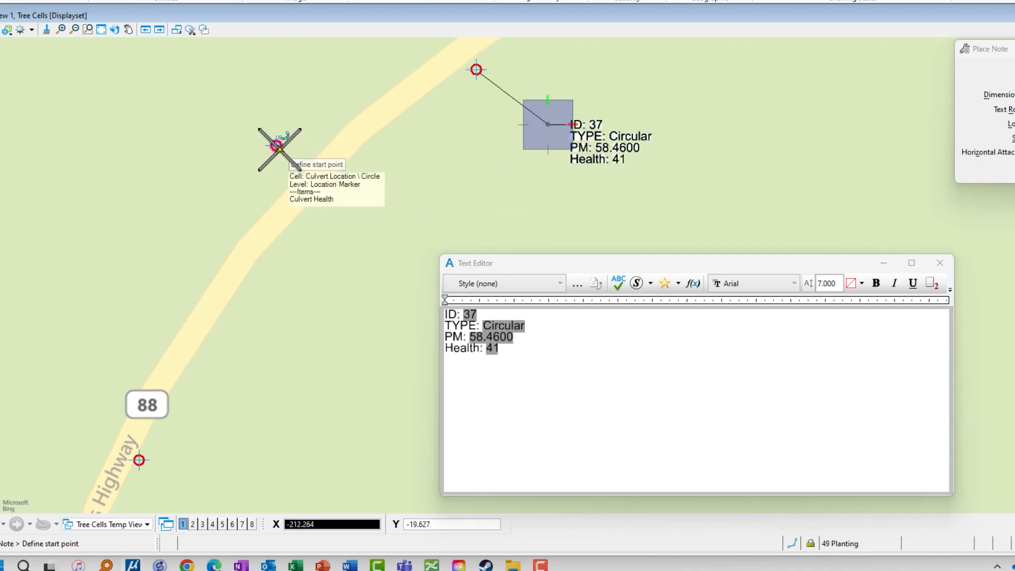
left_click(351, 216)
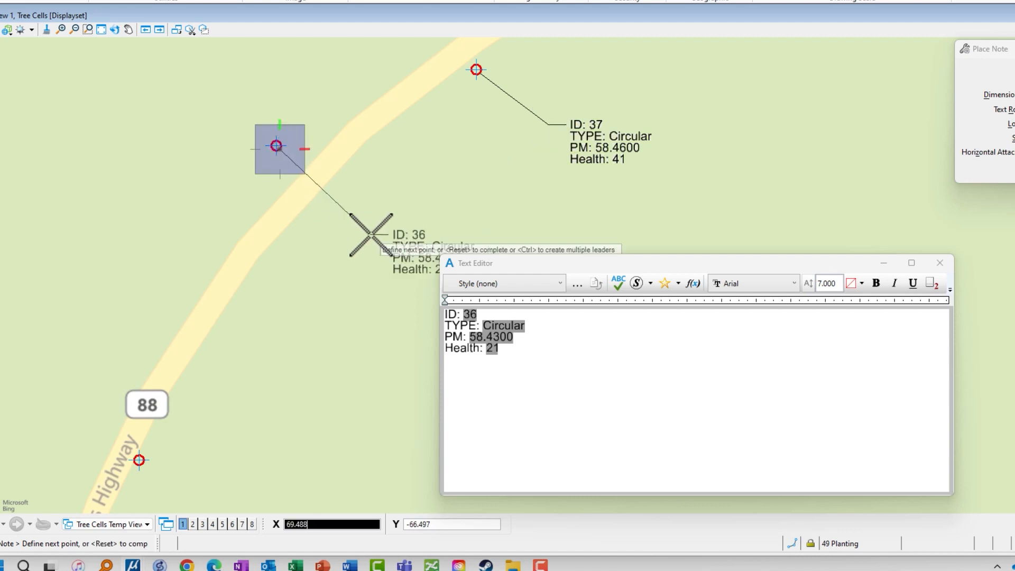
left_click(352, 208)
left_click(138, 460)
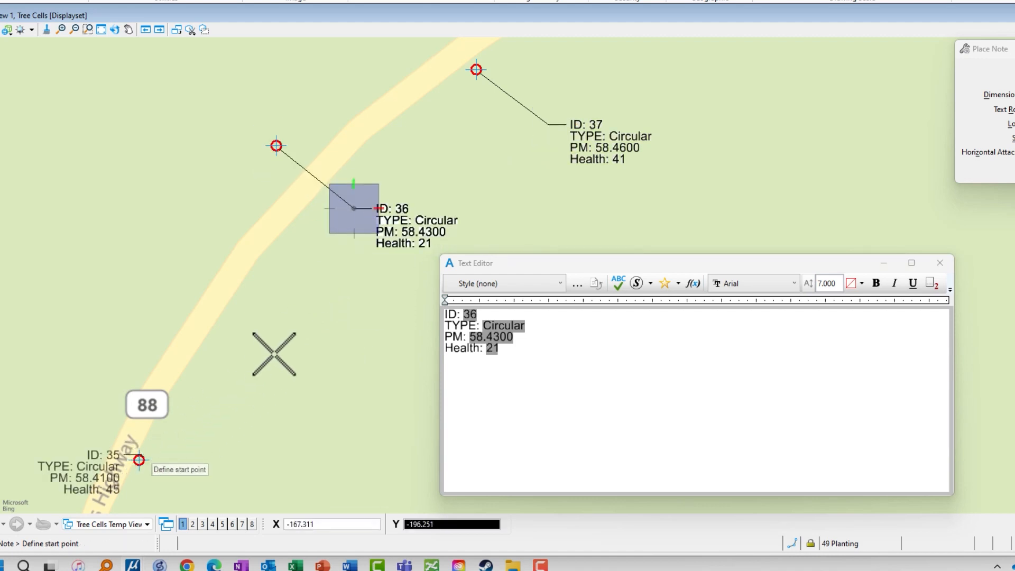
left_click(297, 323)
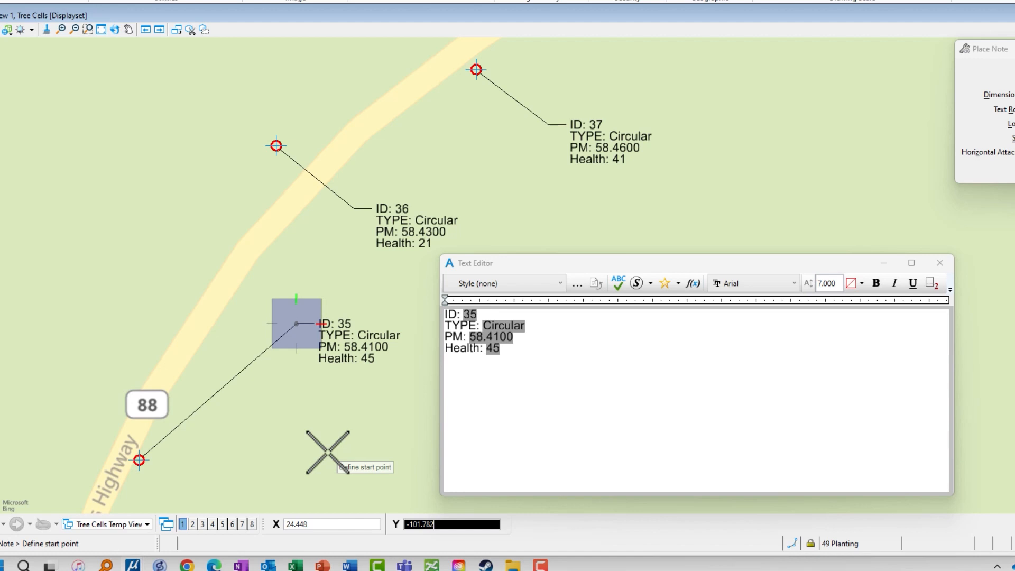
right_click(662, 197)
left_click(691, 206)
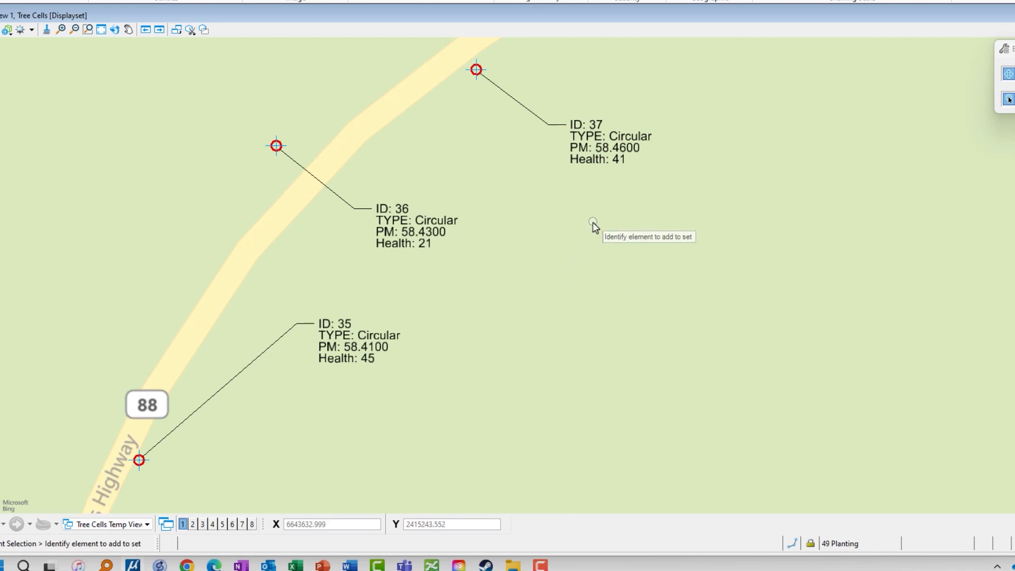
Open the display styles from the attributes of View 1 and add a style named _Culvert Health.
middle_click_drag(522, 259, 694, 246)
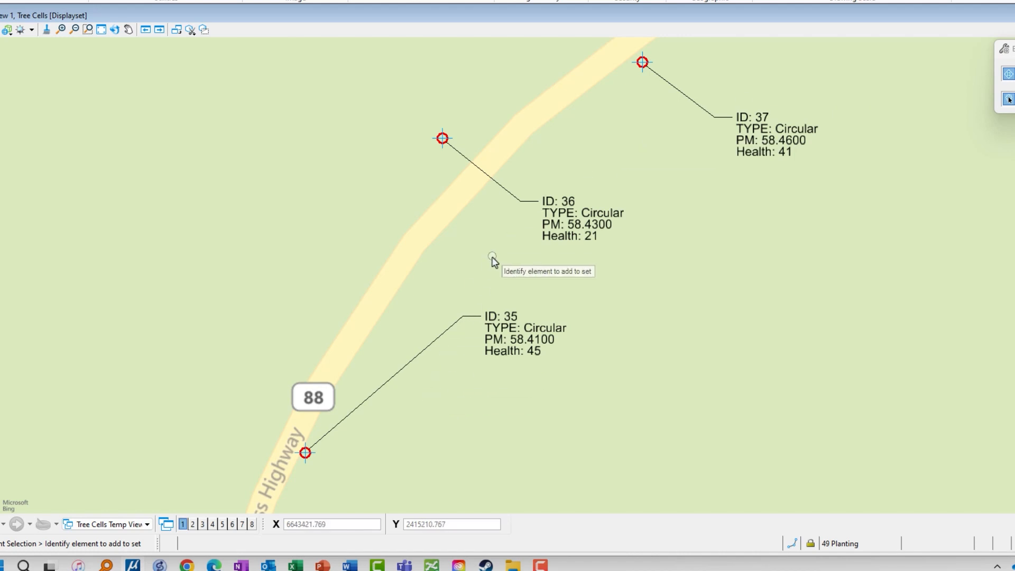
middle_click_drag(495, 255, 642, 253)
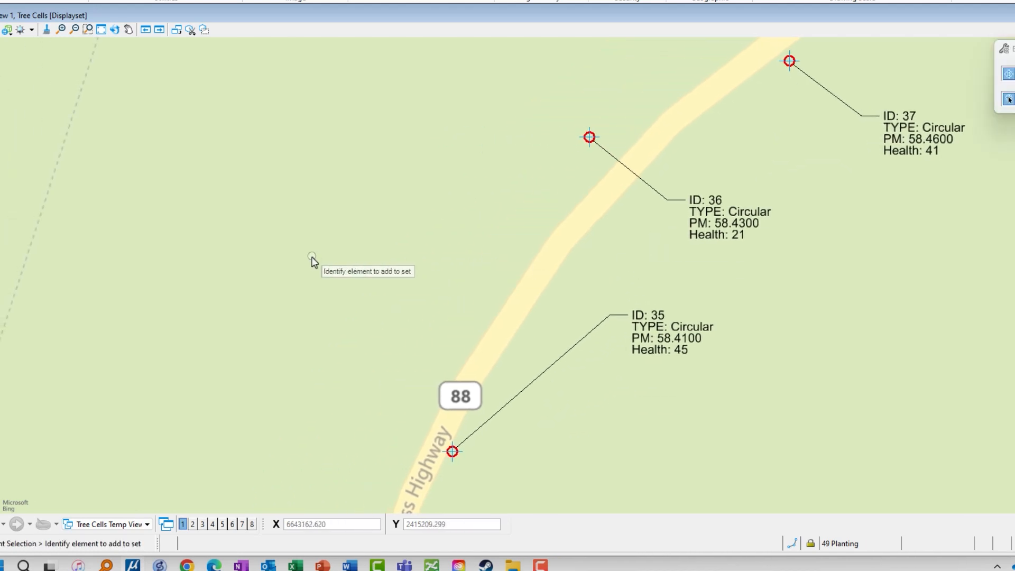
key("ctrl+b")
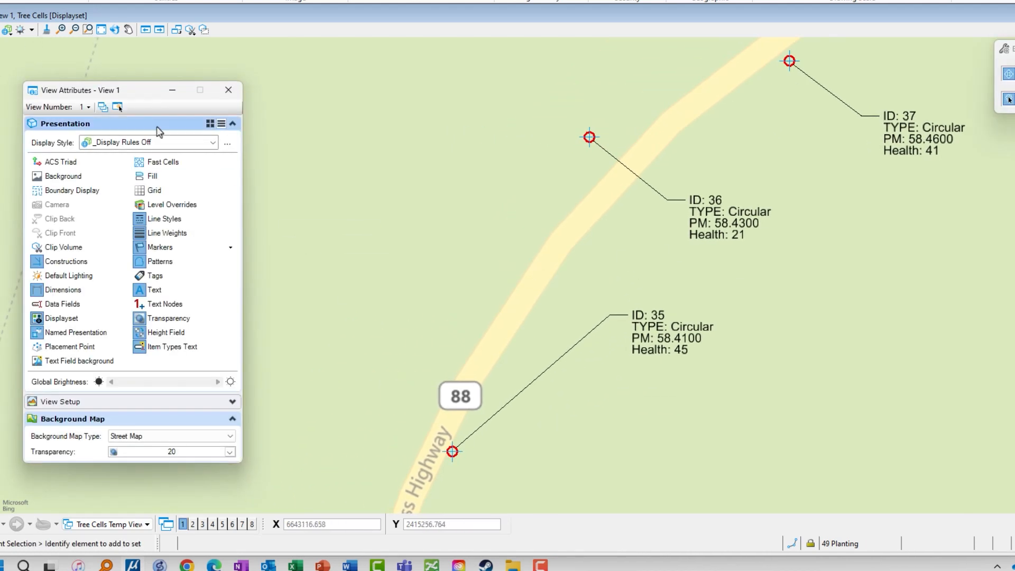
left_click_drag(144, 91, 172, 81)
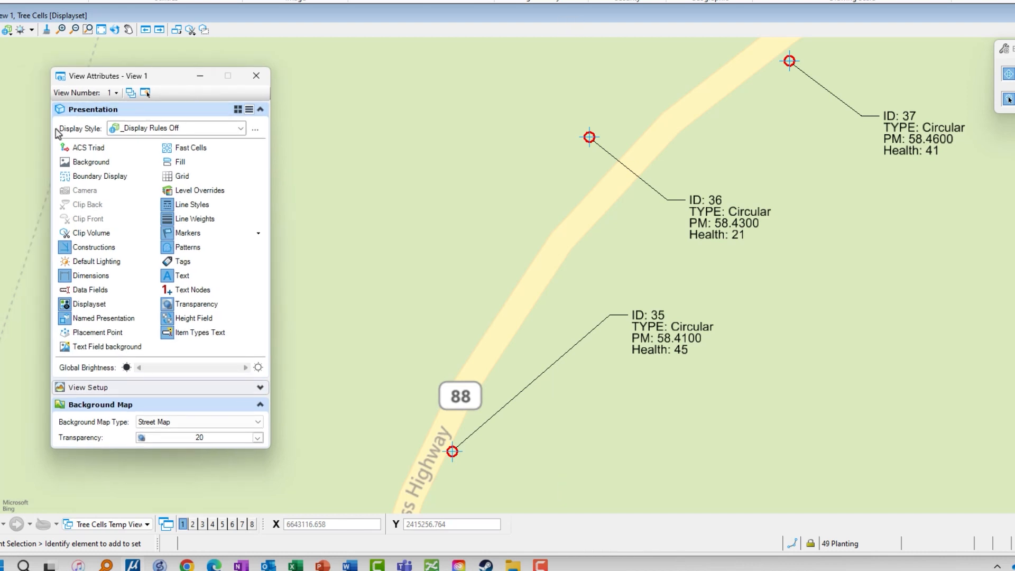
left_click(254, 128)
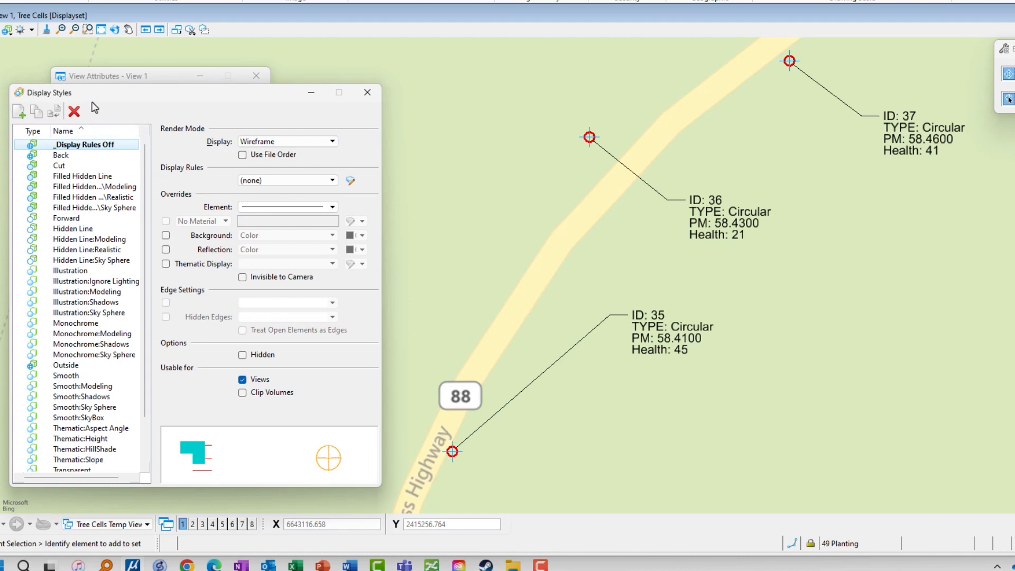
left_click_drag(102, 98, 104, 85)
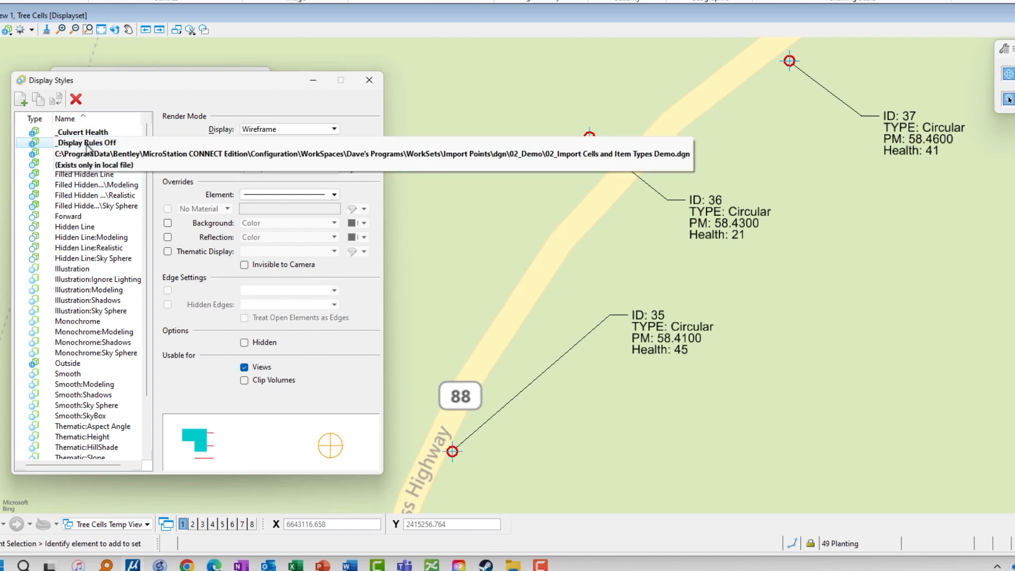
Create a new display rule set named Culvert for the _Culvert Health display style.
left_click(100, 133)
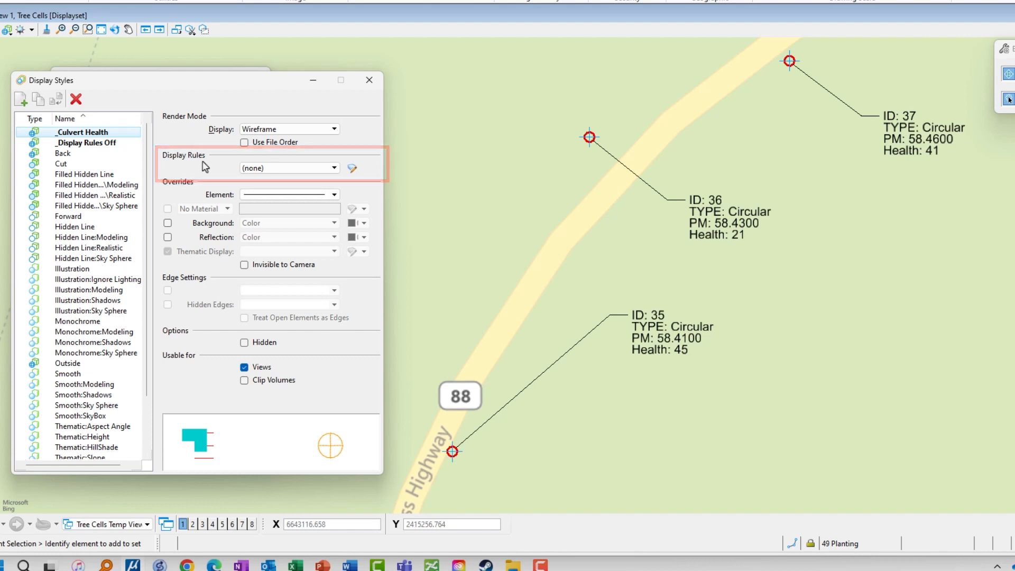
left_click(325, 168)
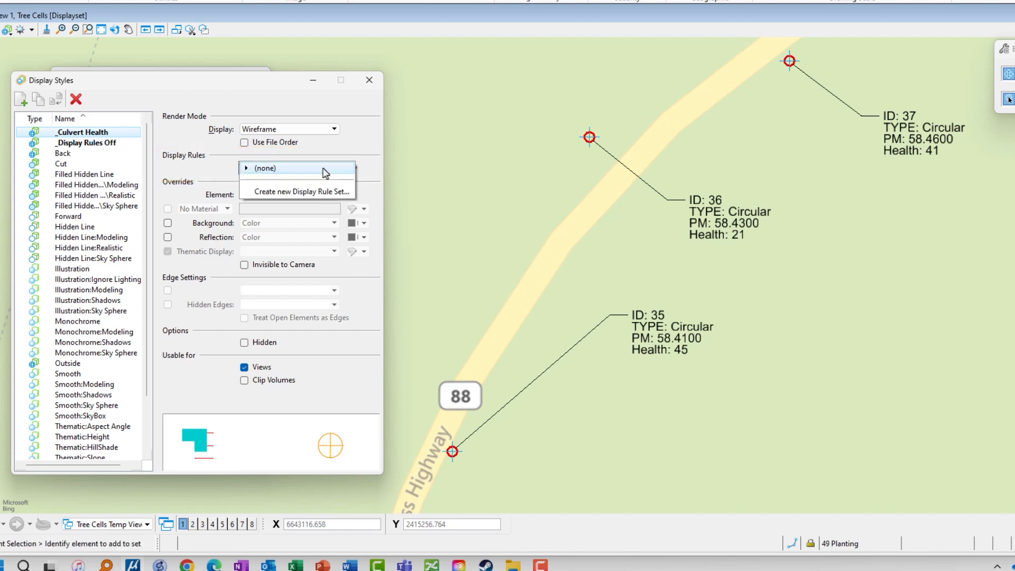
left_click(308, 192)
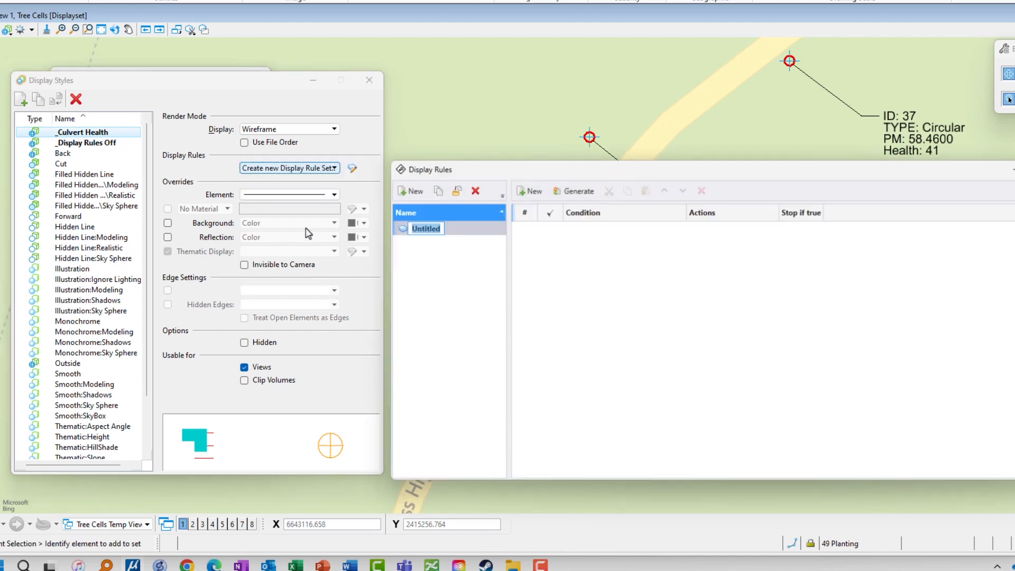
left_click_drag(641, 179, 324, 91)
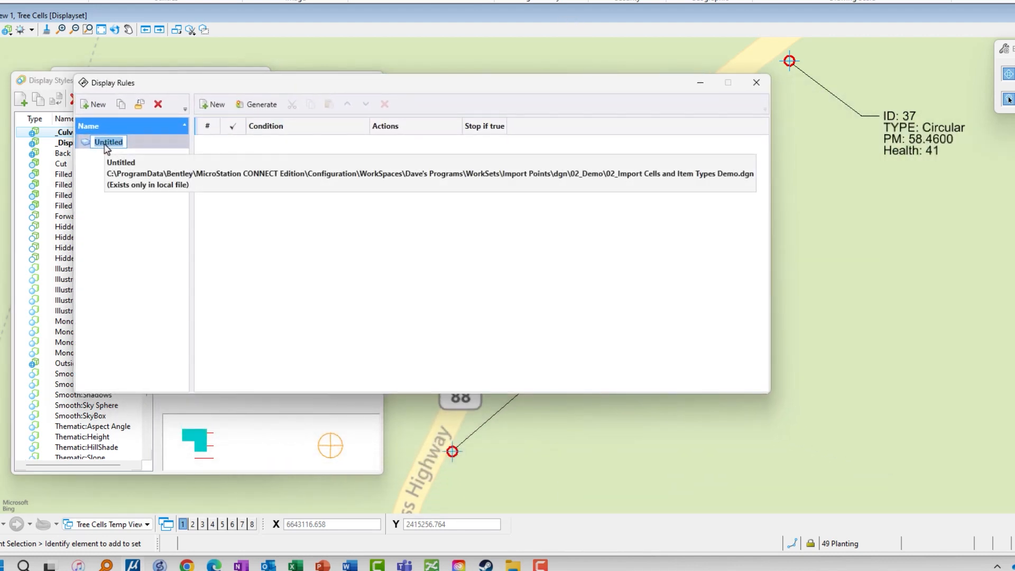
type("Tr")
key("Return")
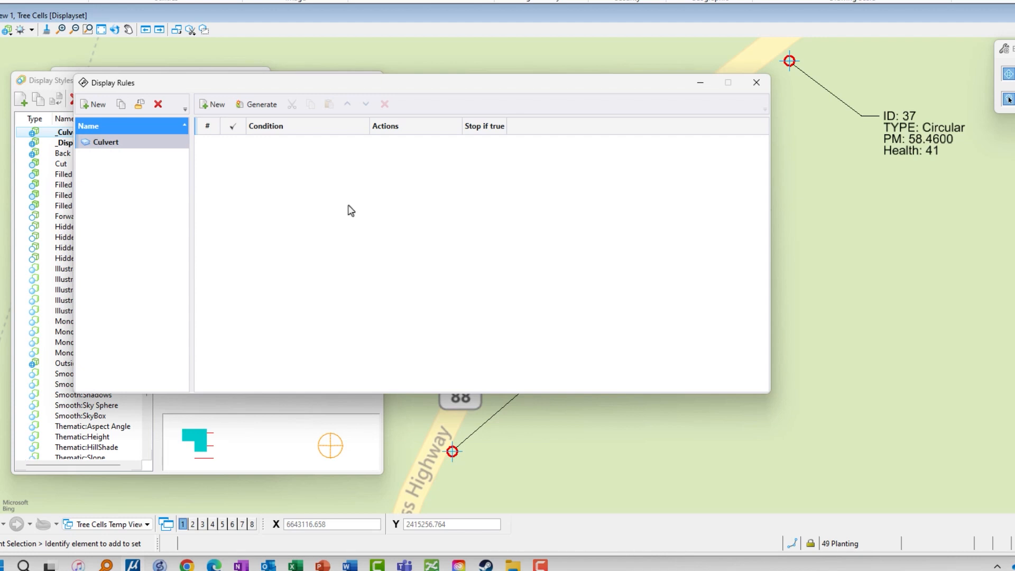
Start generating display rules from the Culvert Health "Health_Assessment" property, using the By Range method with 5 rules.
left_click(270, 110)
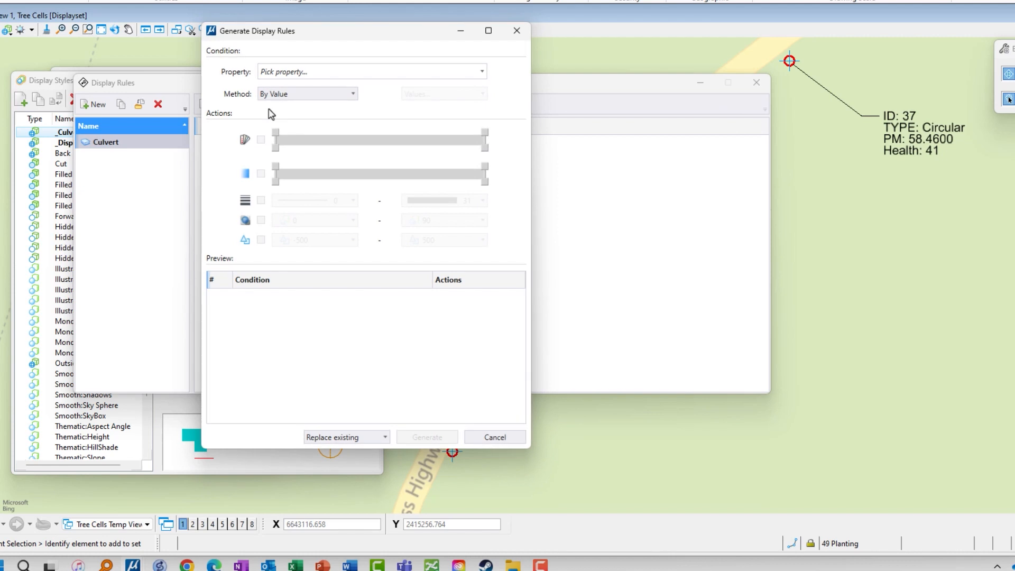
left_click(316, 77)
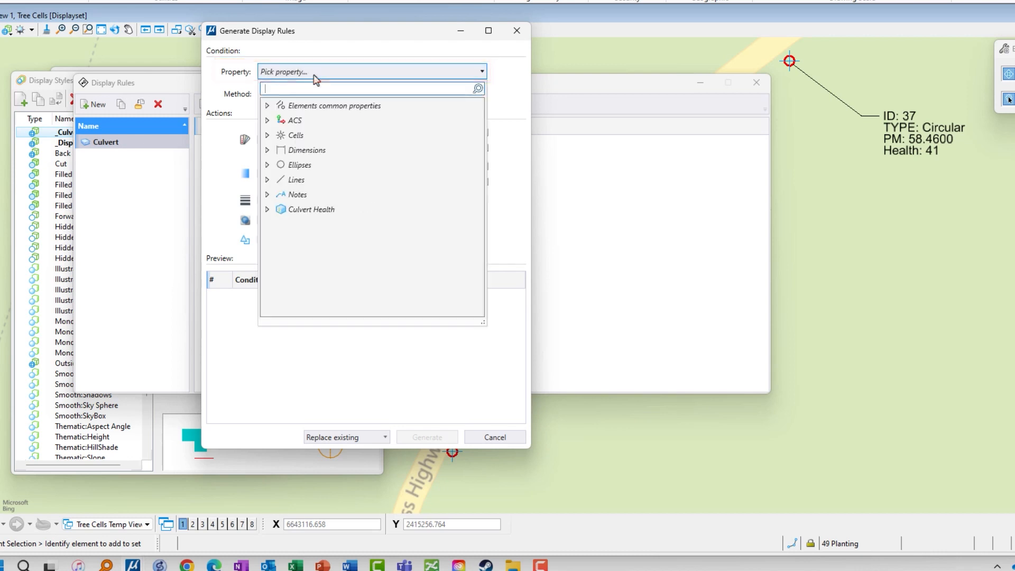
left_click(267, 211)
left_click(279, 224)
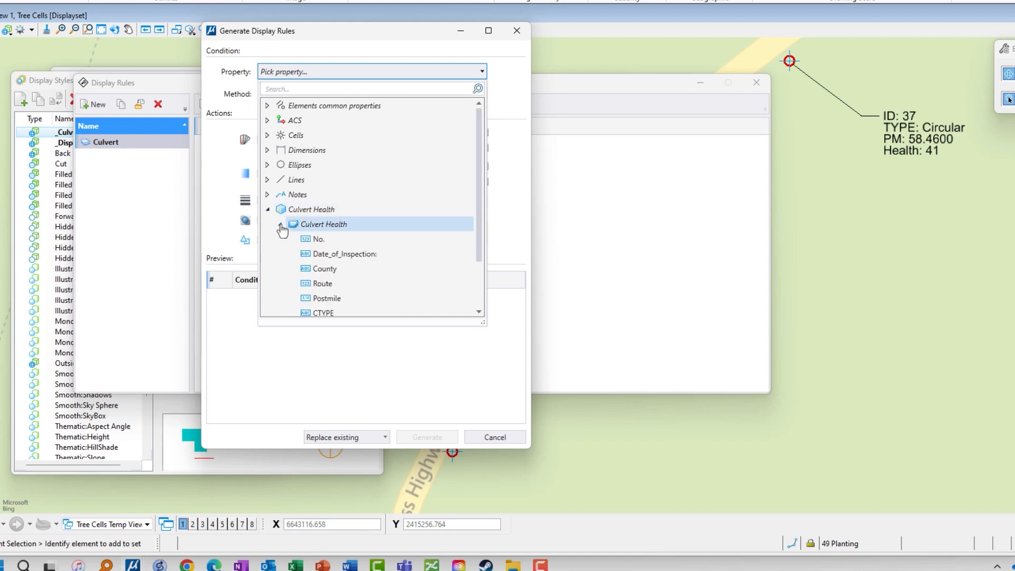
scroll(325, 242, "down", 2)
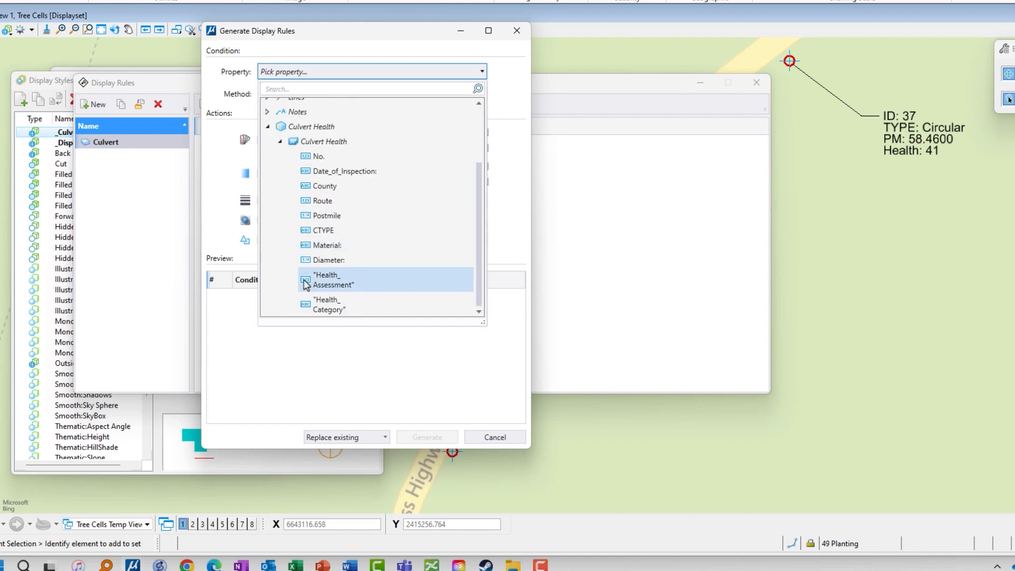
left_click(329, 286)
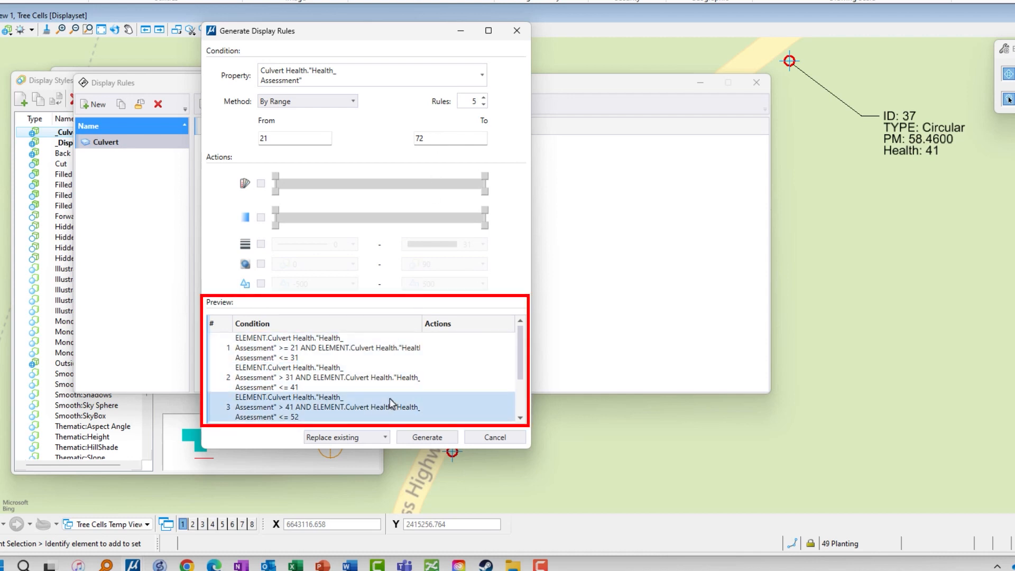
Enable the color override for the generated rules, with a ramp from red (RGB 254, 16, 0) for the lowest health to green for the highest.
left_click(260, 184)
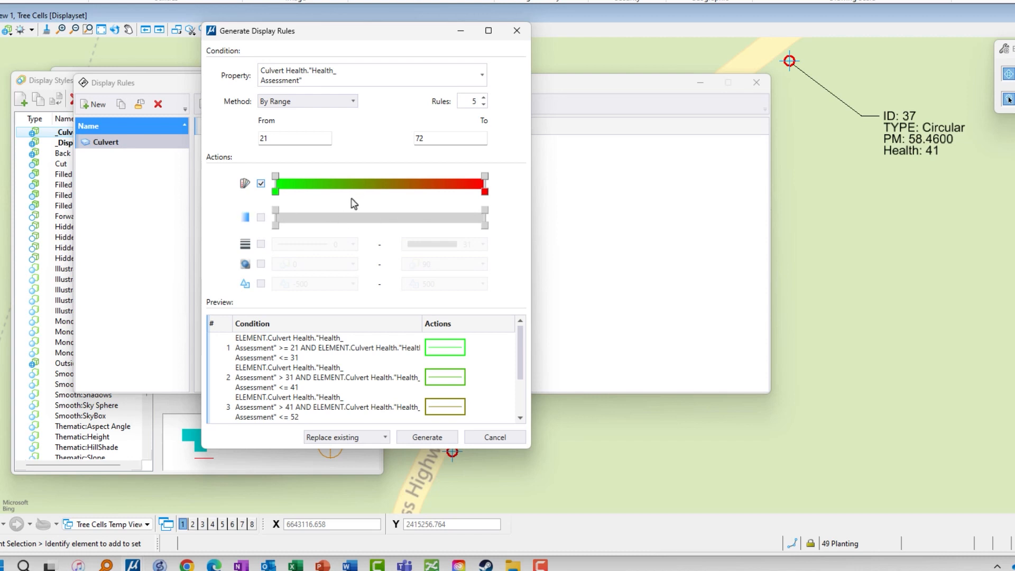
double_click(275, 193)
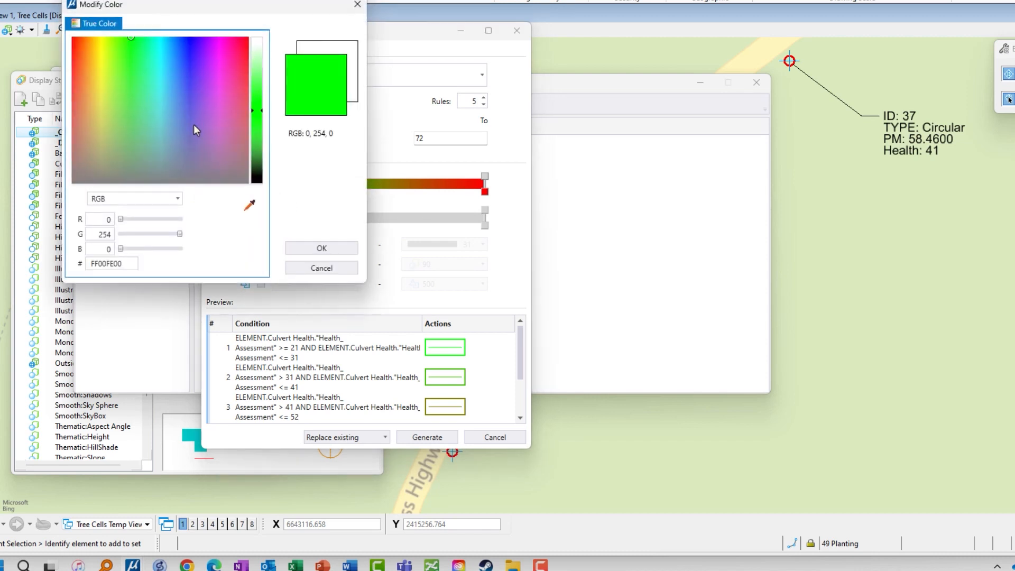
left_click_drag(78, 72, 74, 38)
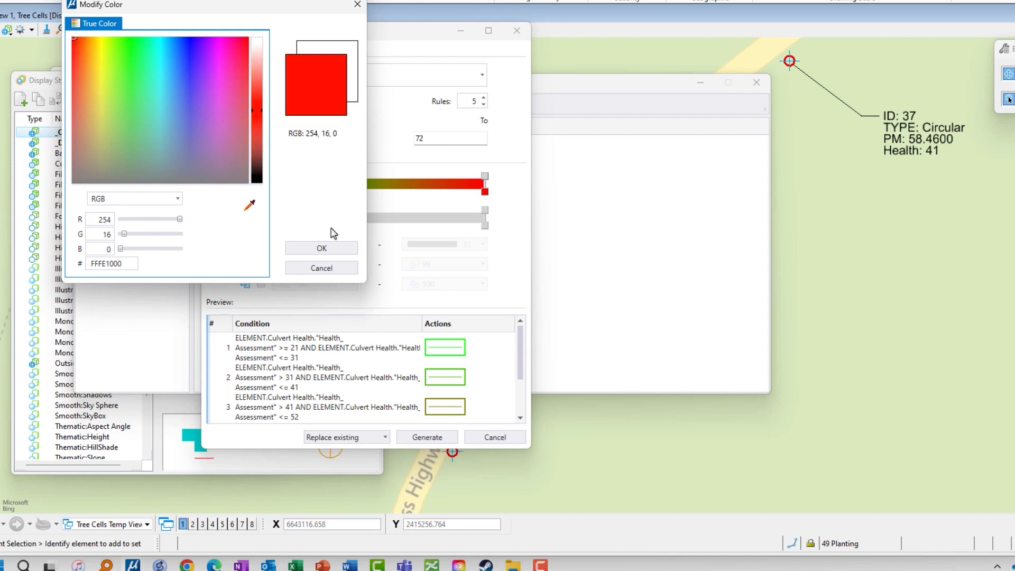
left_click(324, 248)
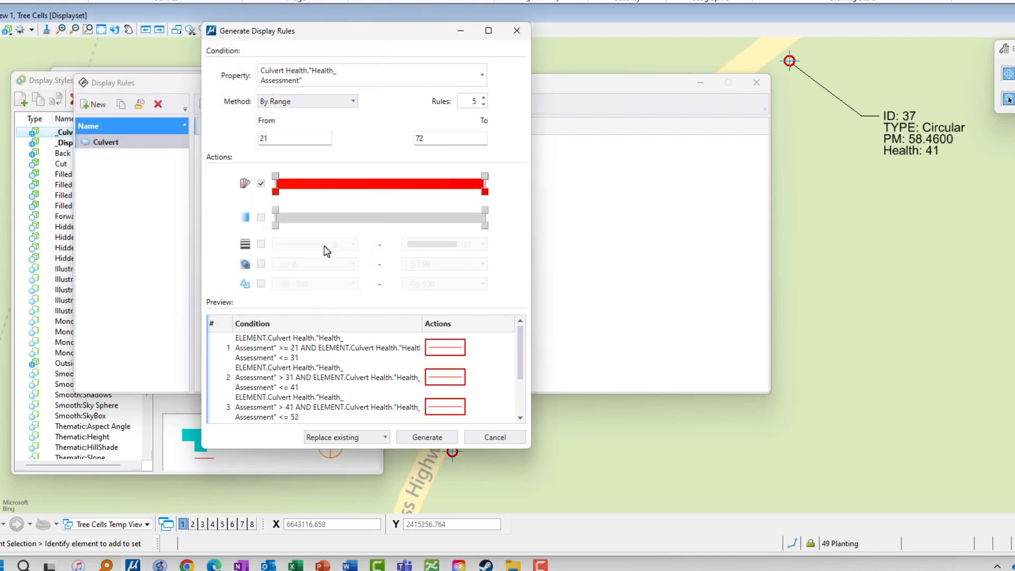
double_click(485, 192)
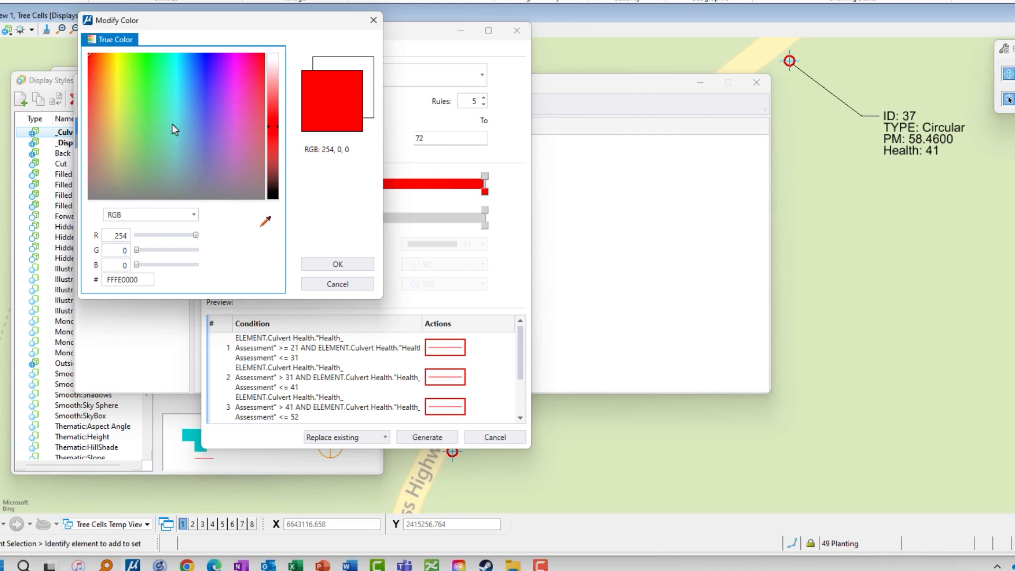
mouse_move(175, 129)
left_mouse_down()
mouse_move(150, 87)
mouse_move(150, 53)
left_mouse_up()
left_click(352, 265)
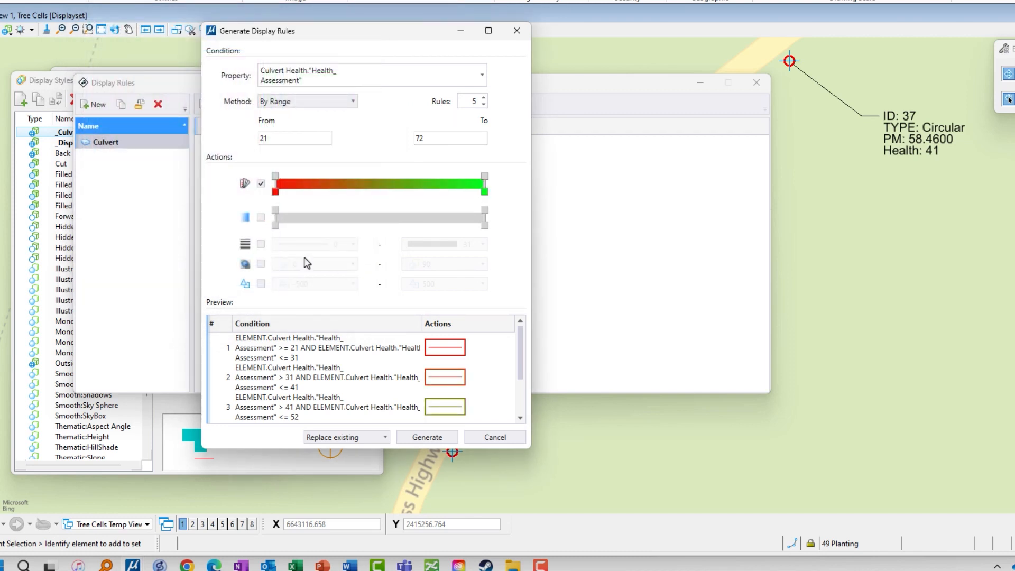
Enable the line weight override, ranging from 25 for the lowest health values to 0 for the highest, and check the rule preview.
left_click(262, 245)
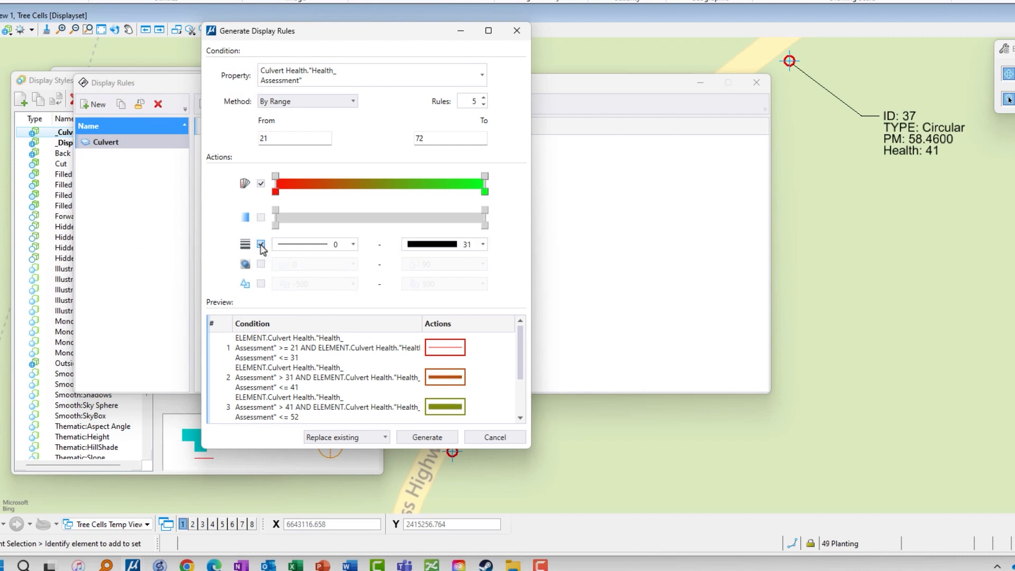
left_click(309, 247)
scroll(312, 317, "down", 6)
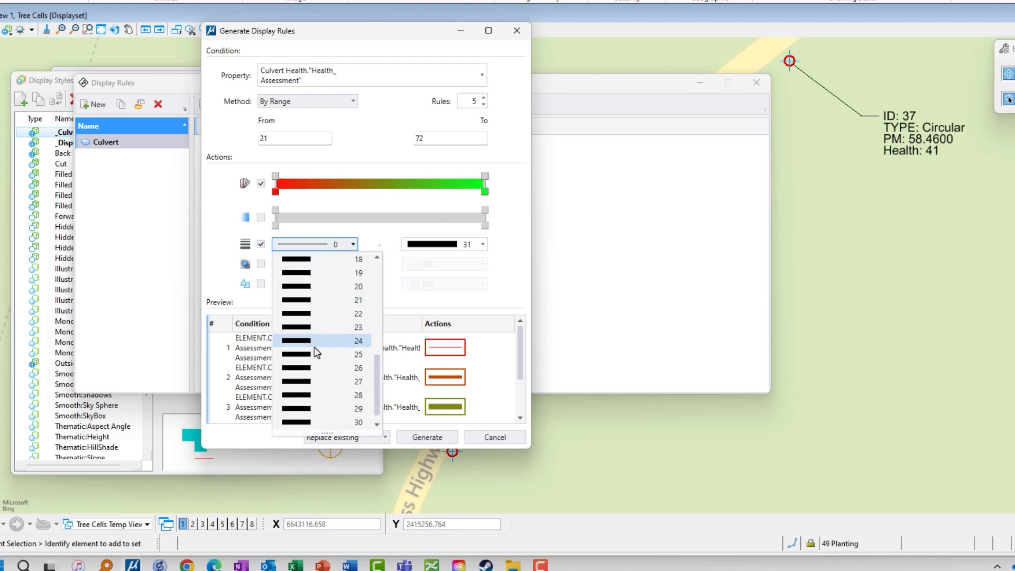
left_click(317, 355)
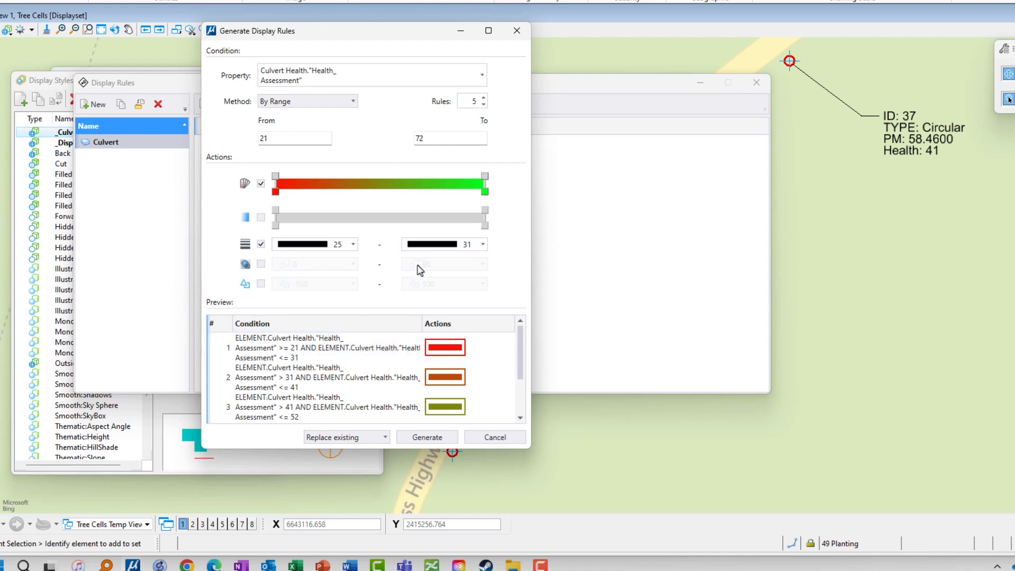
left_click(442, 246)
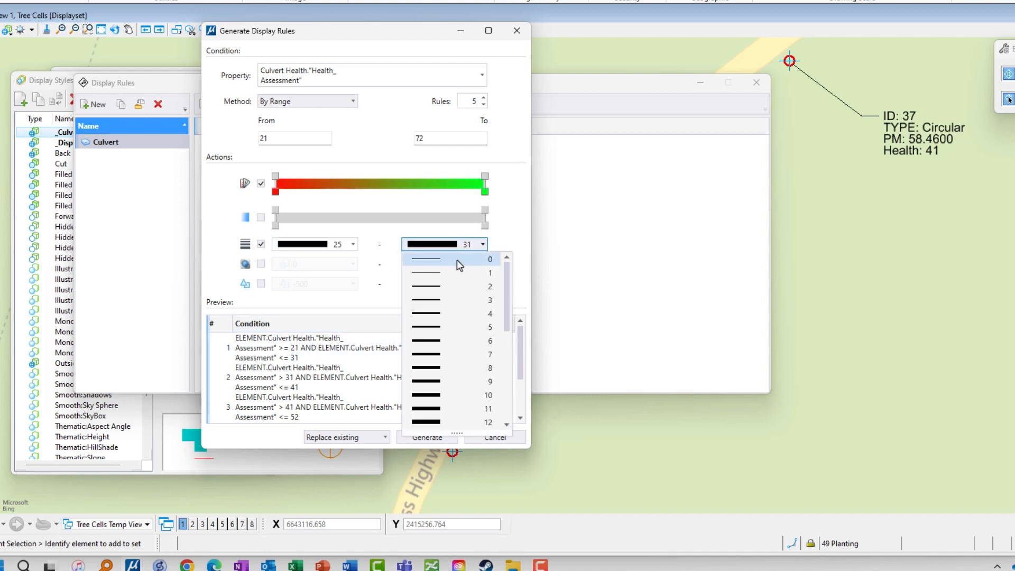
left_click(455, 264)
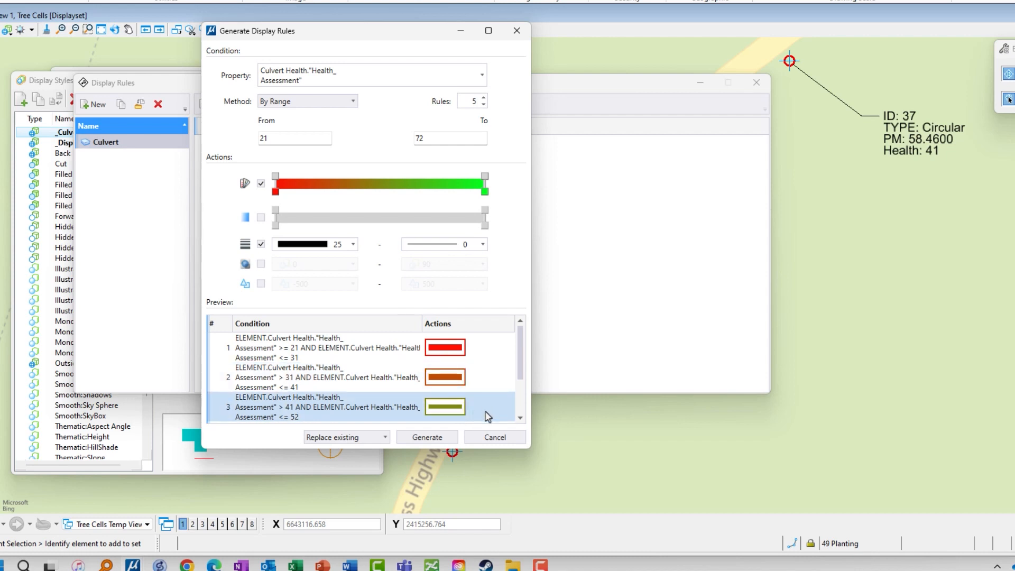
left_click_drag(519, 368, 527, 346)
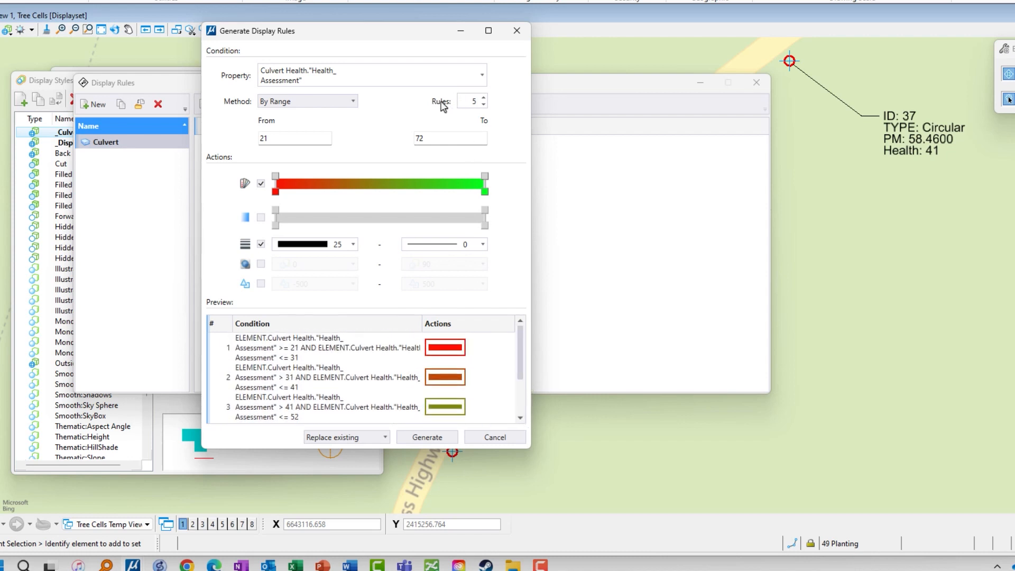
Increase the number of rules to 10, review the previewed conditions and generate the Culvert display rules.
left_click(483, 98)
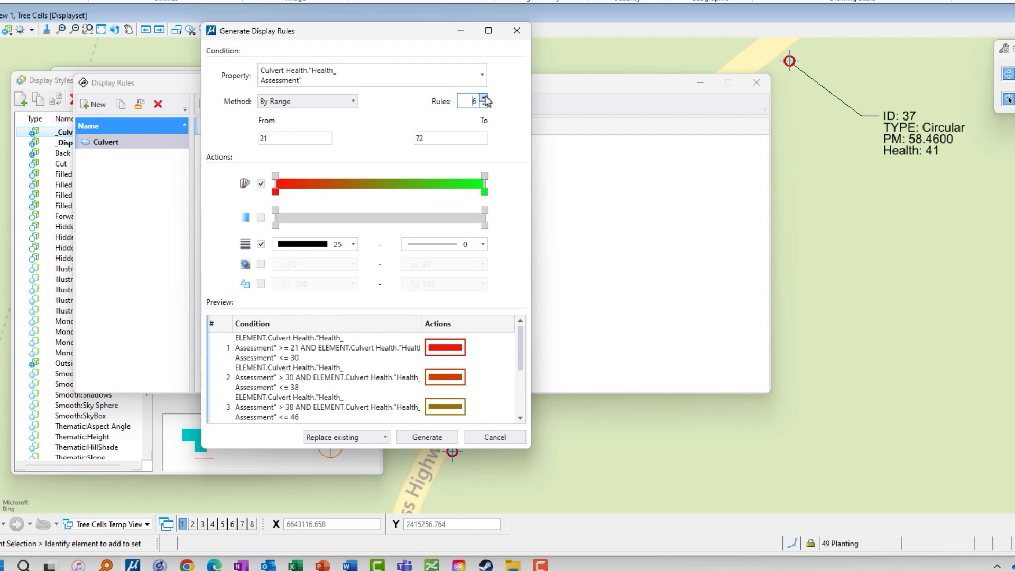
left_click(483, 98)
left_click(483, 98)
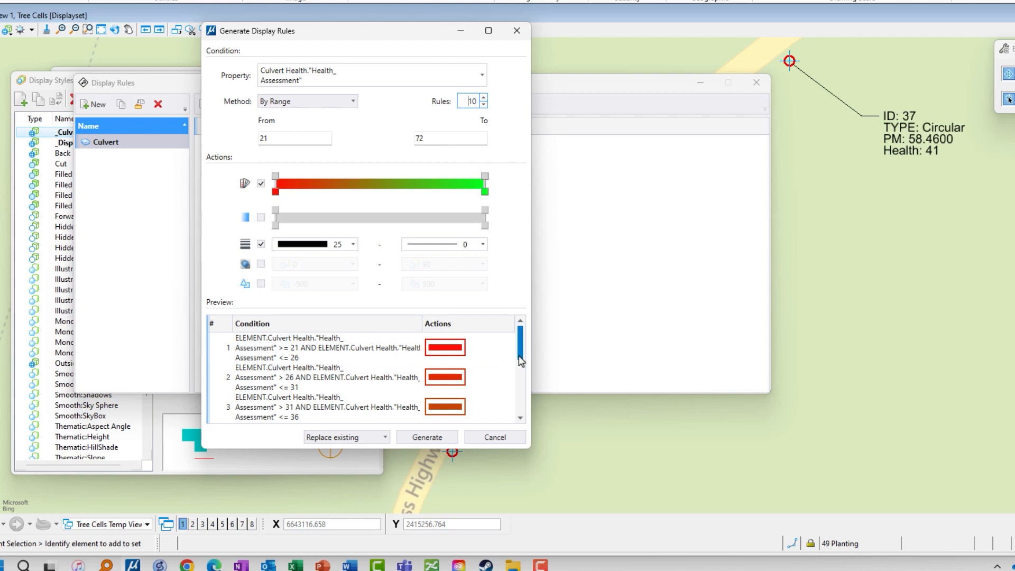
mouse_move(519, 356)
left_mouse_down()
mouse_move(528, 429)
mouse_move(535, 344)
left_mouse_up()
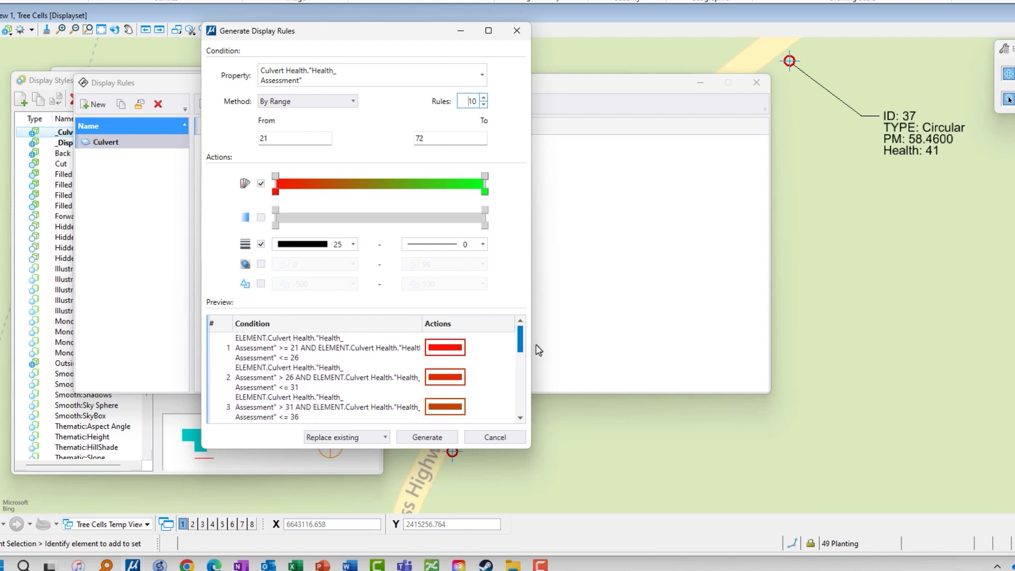
left_click(428, 438)
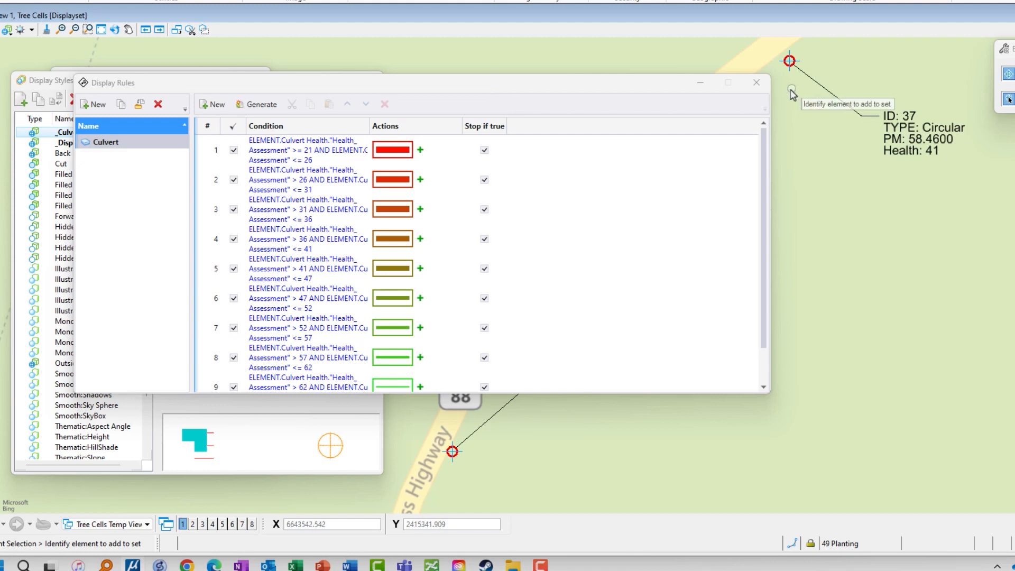
Close the display rules and apply the _Culvert Health display style to View 1, comparing it with _Display Rules Off.
left_click(766, 86)
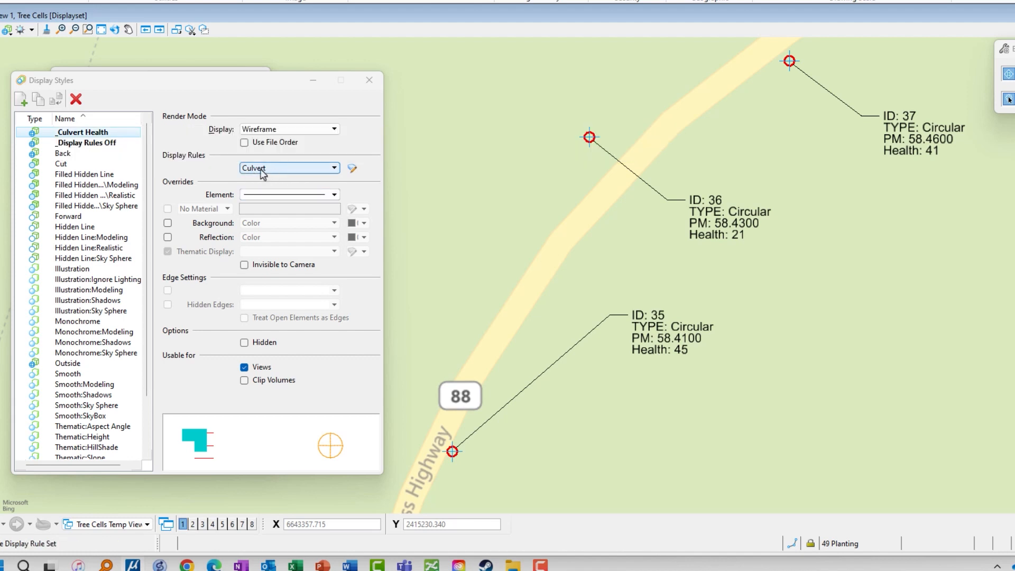
double_click(99, 136)
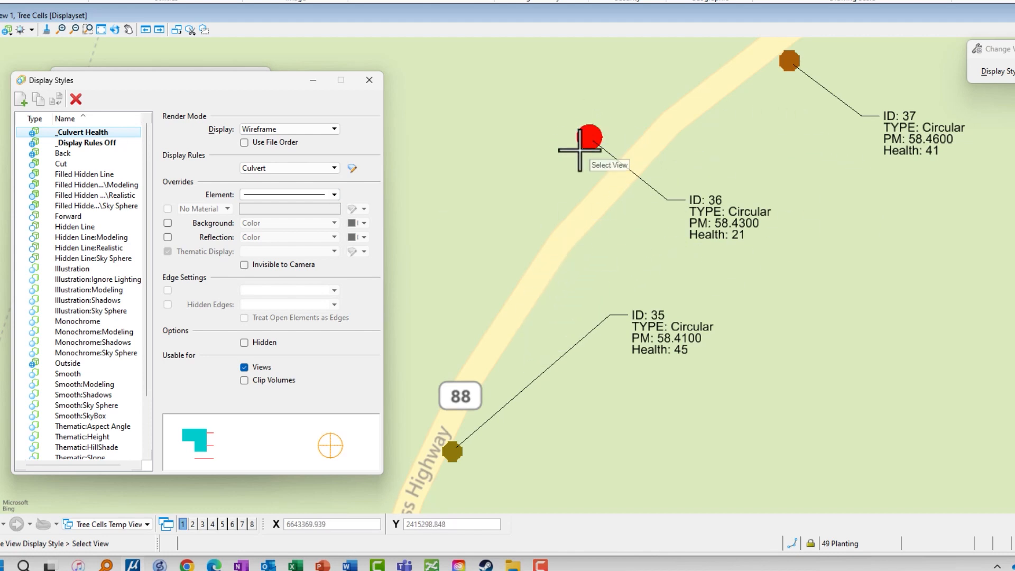
scroll(600, 151, "down", 2)
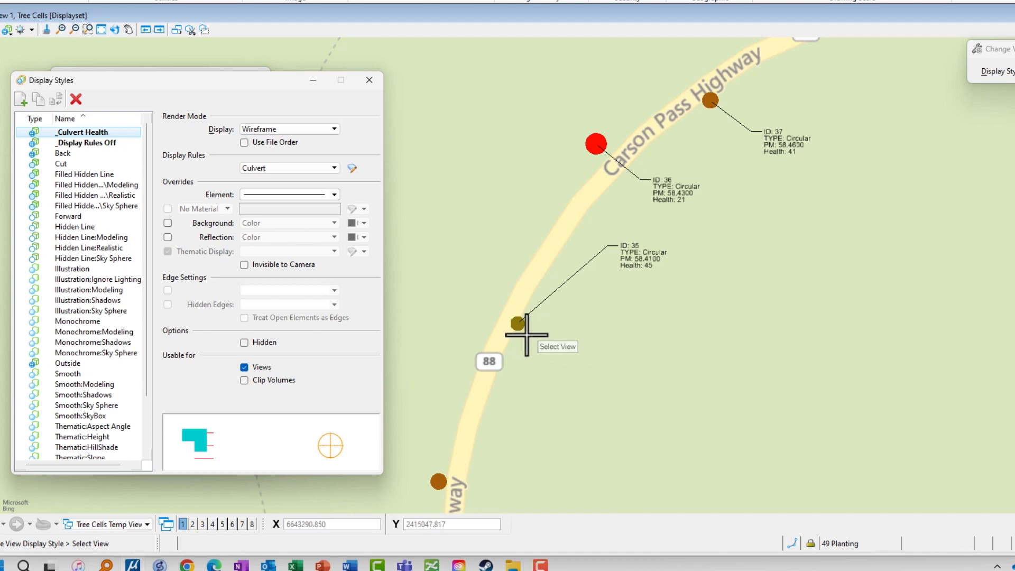
left_click(105, 146)
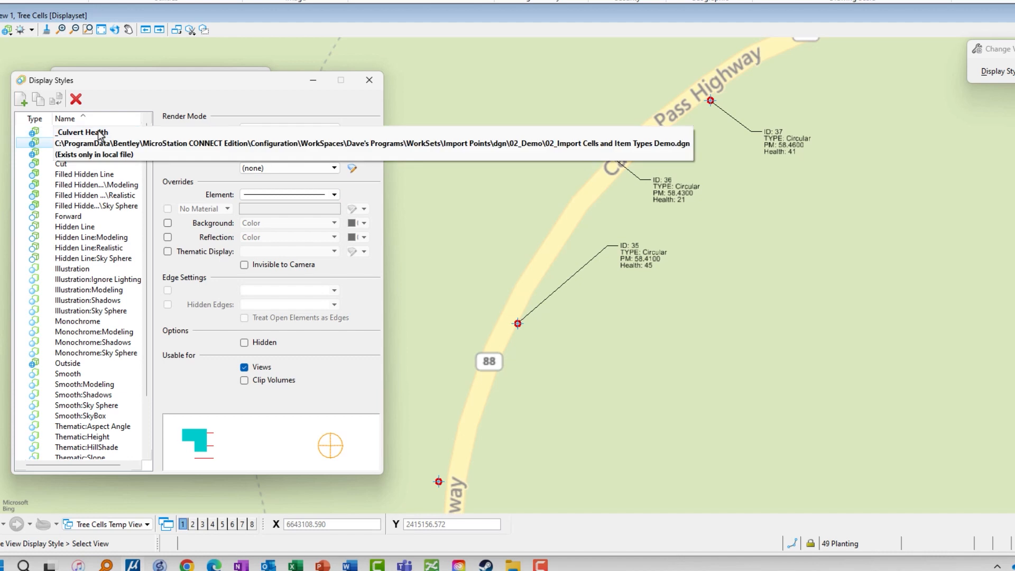
left_click(99, 132)
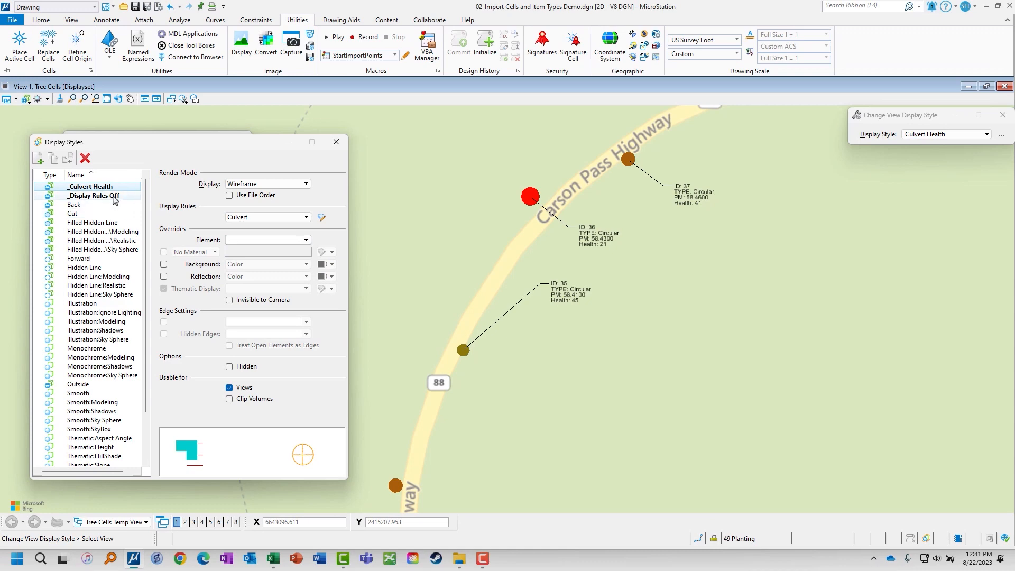
Switch View 1 to the _Display Rules Off style, then close the display styles and view attributes.
left_click(114, 197)
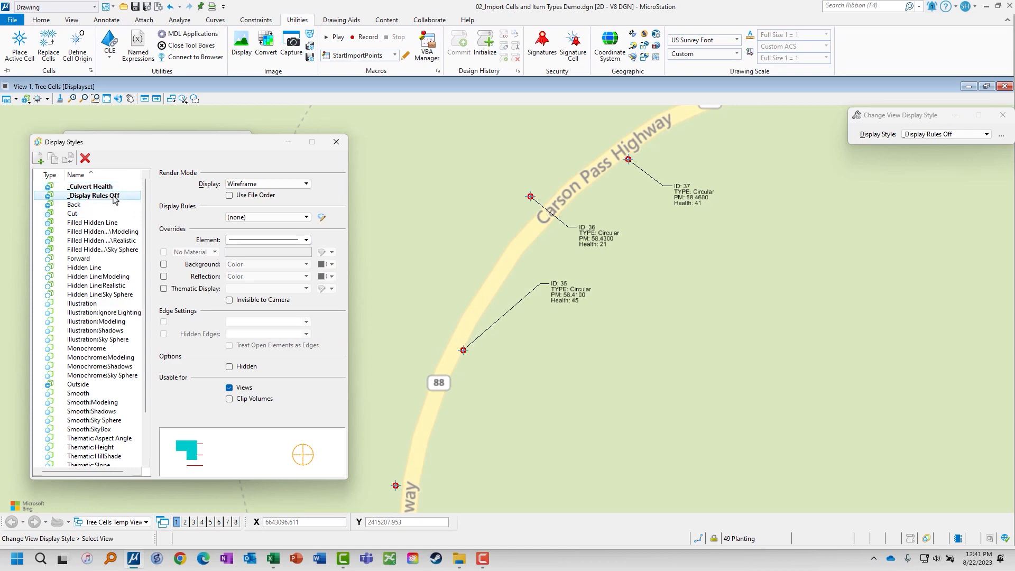
left_click(338, 149)
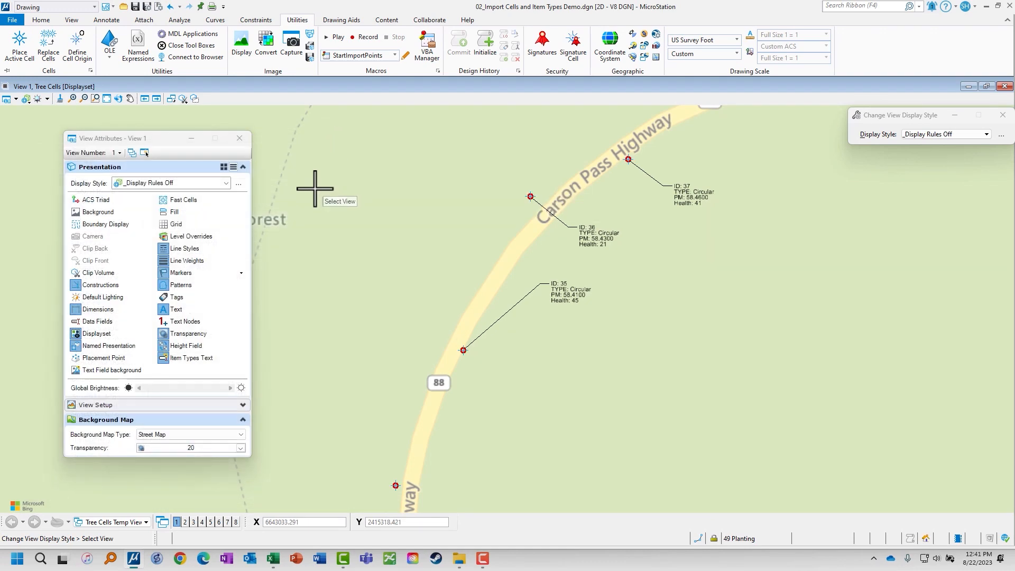
left_click(240, 142)
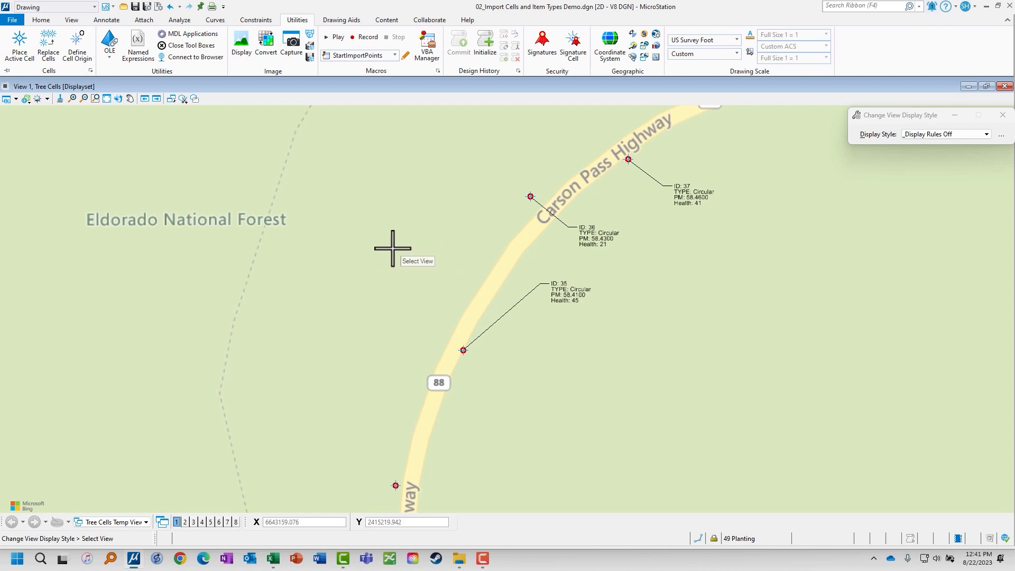
key("Escape")
Open the Reports dialog and move it clear of the culvert notes.
key("space")
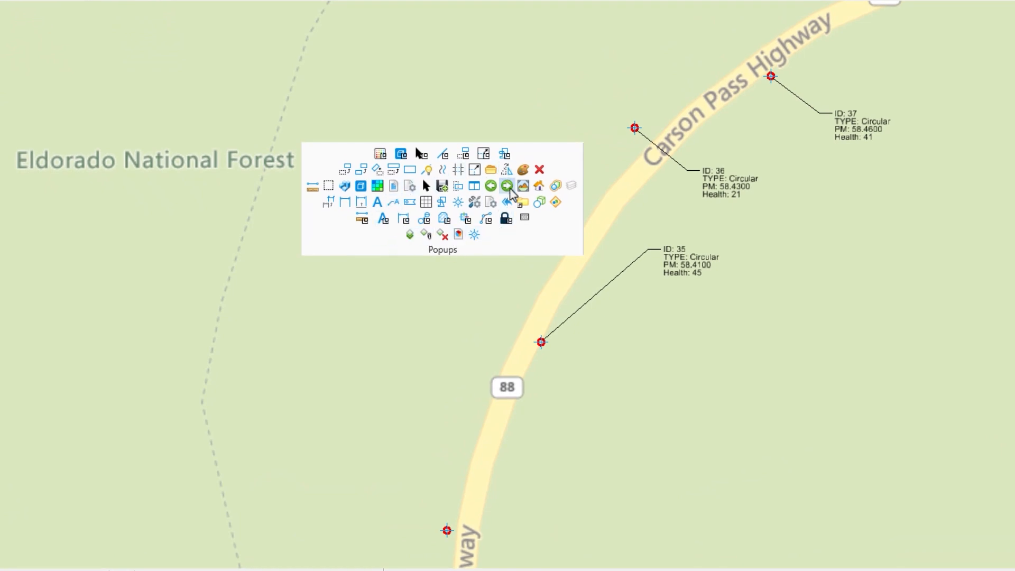
left_click(459, 234)
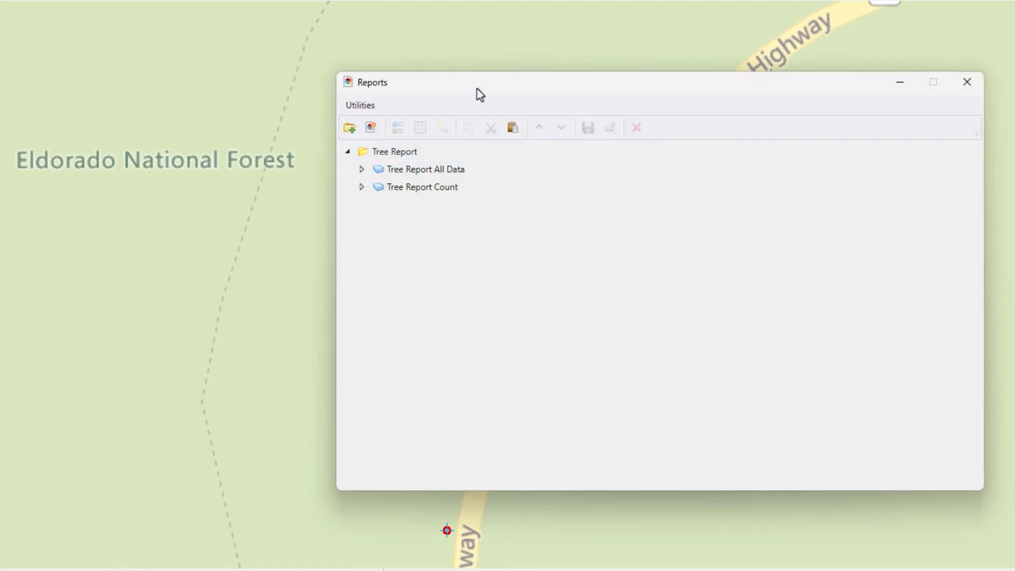
left_click_drag(479, 95, 170, 83)
Set the Tree Report All Data definition to report on the Culvert Health item type, removing the columns whose properties are missing.
left_click(118, 159)
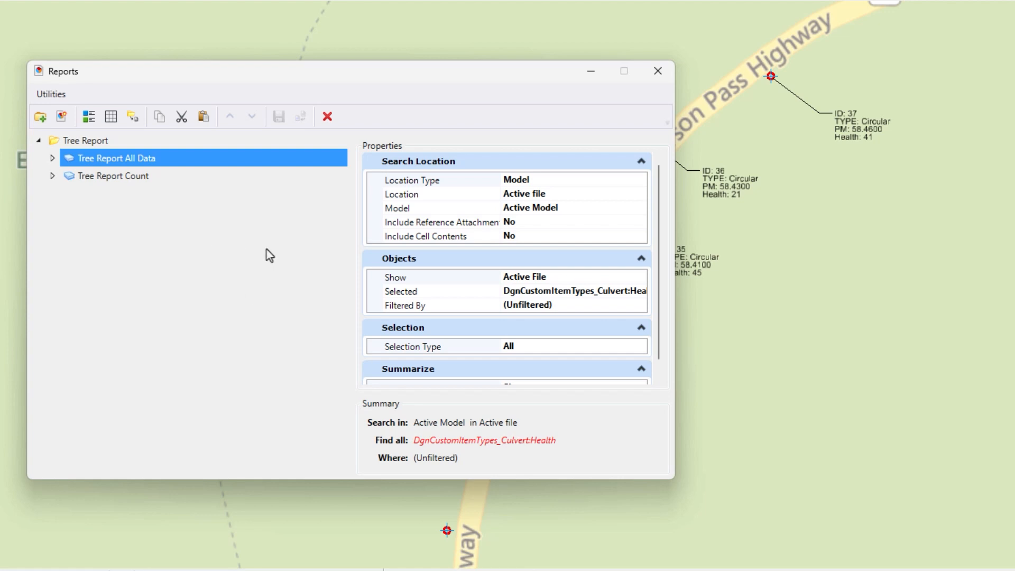
left_click(612, 298)
left_click(643, 290)
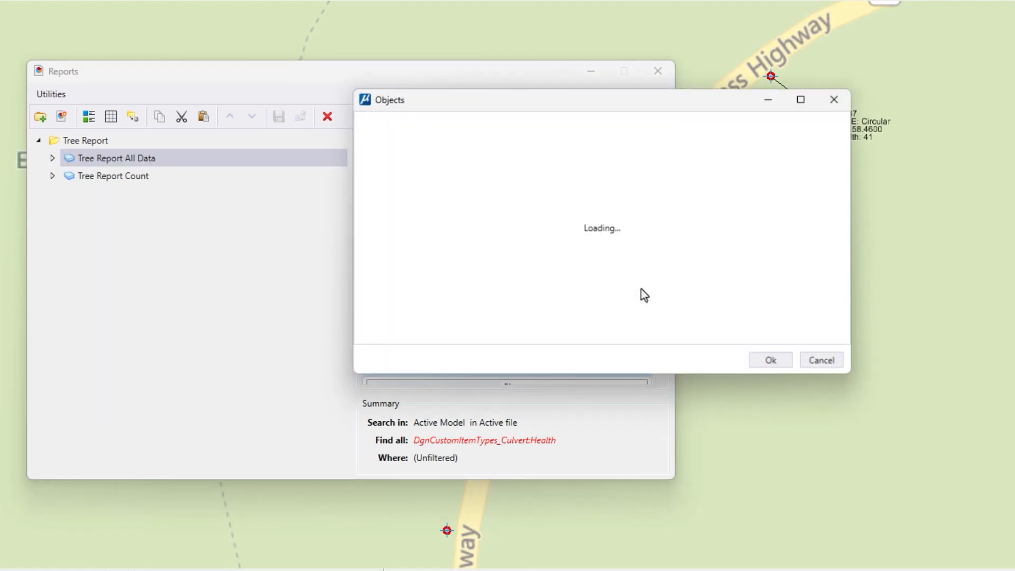
left_click(456, 152)
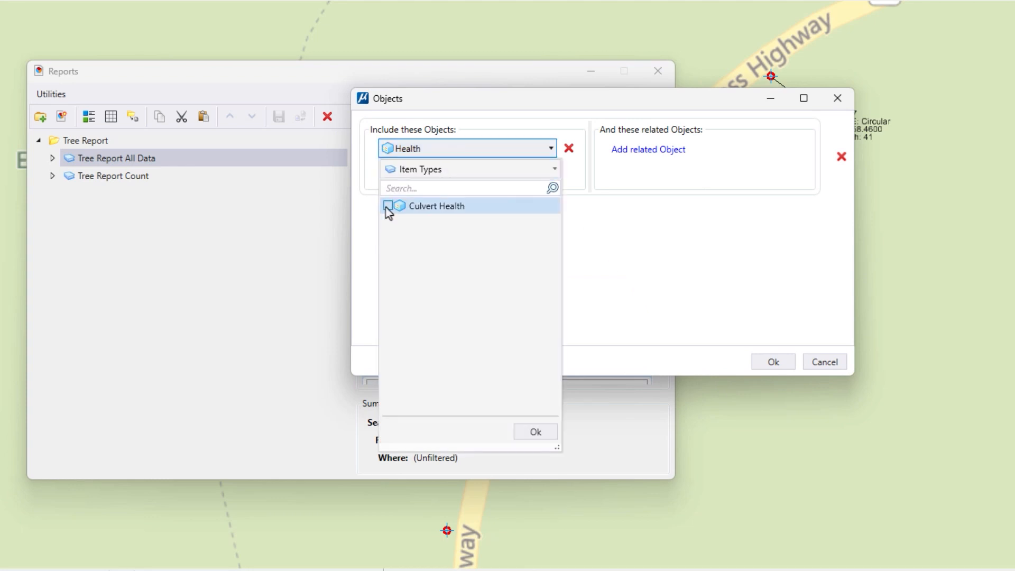
left_click(534, 432)
left_click(772, 365)
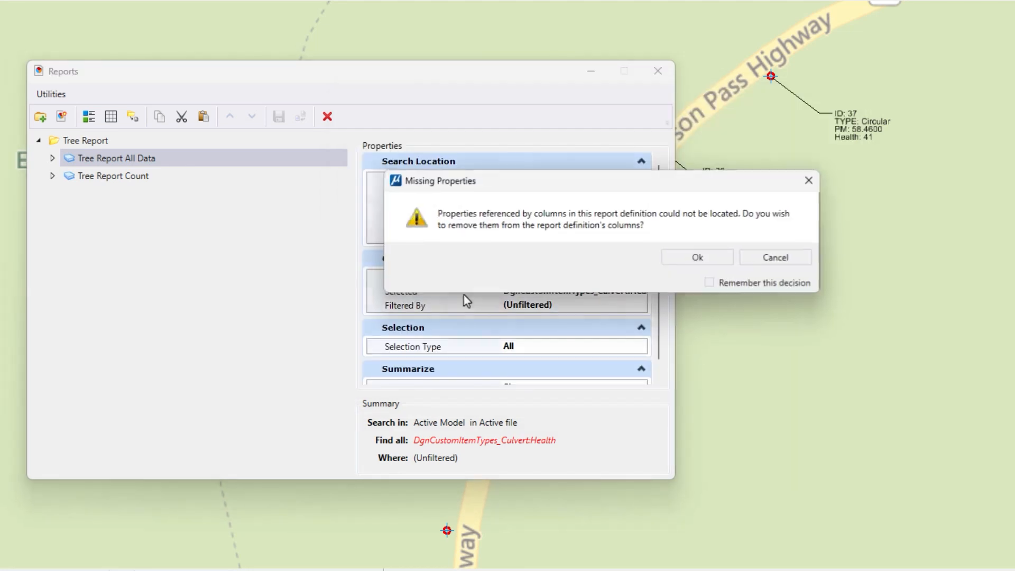
left_click(688, 263)
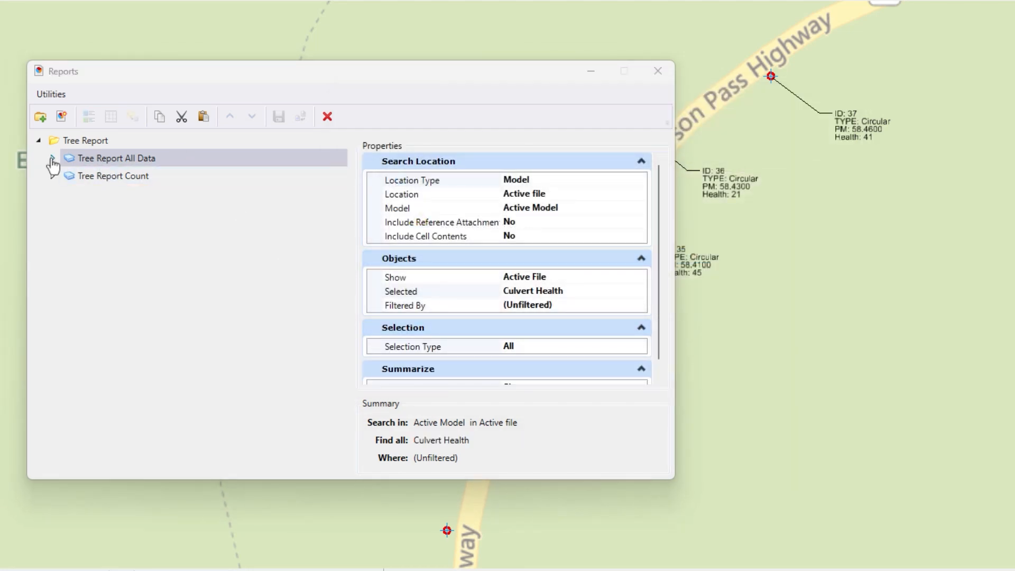
Select No., Date_of_Inspection:, County, Route and Postmile from Culvert Health as columns to add to the Tree Report All Data definition.
left_click(52, 158)
left_click(101, 178)
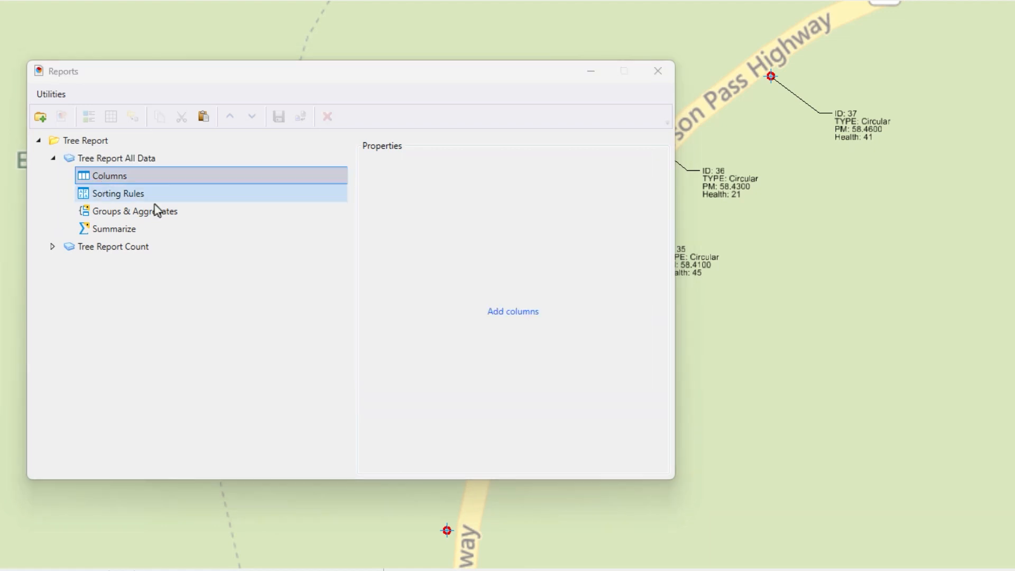
left_click(518, 312)
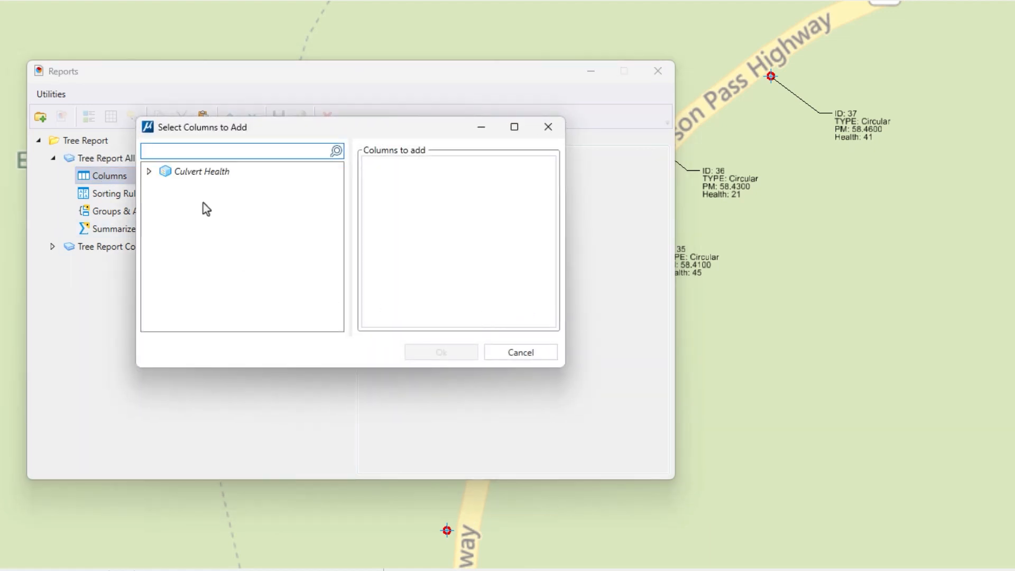
left_click(149, 172)
left_click(164, 189)
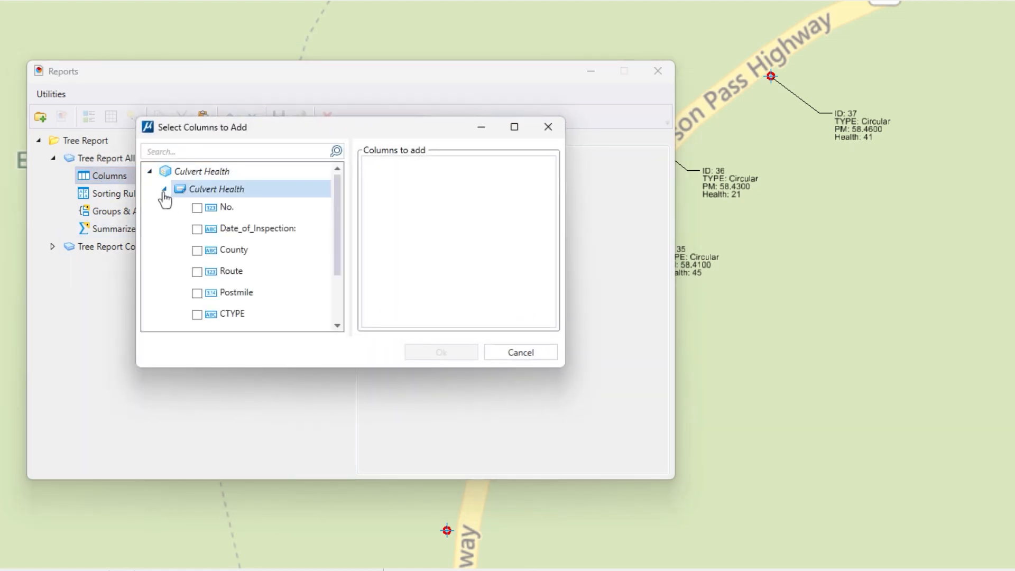
left_click(197, 208)
left_click(196, 229)
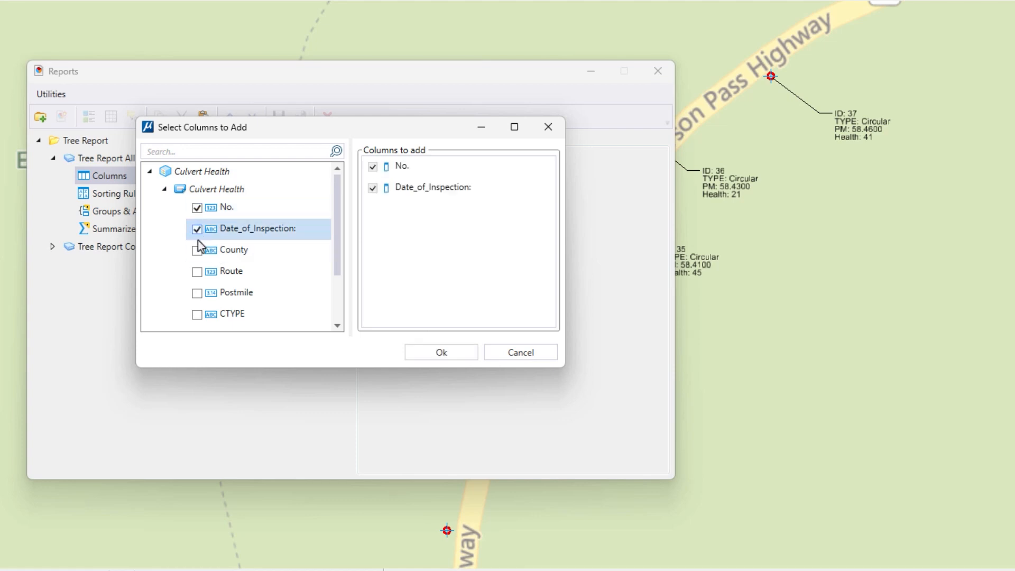
left_click(197, 250)
left_click(197, 272)
left_click(197, 293)
Include CTYPE, Material:, Diameter:, Health_Assessment and Health_Category in the selection and add all the chosen columns to the report.
scroll(212, 291, "down", 3)
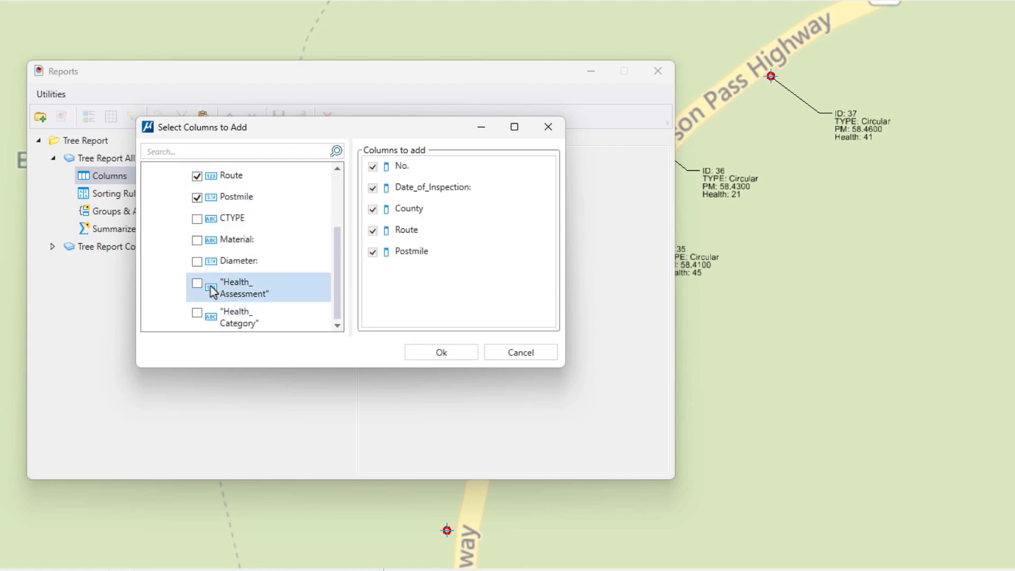
left_click(197, 218)
left_click(197, 240)
left_click(198, 261)
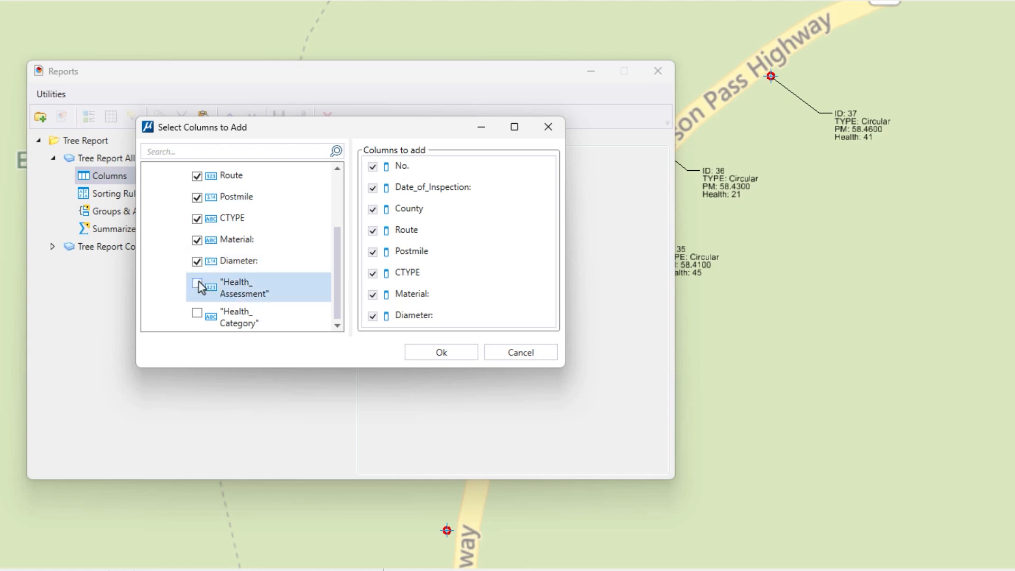
left_click(197, 284)
left_click(198, 313)
left_click(439, 355)
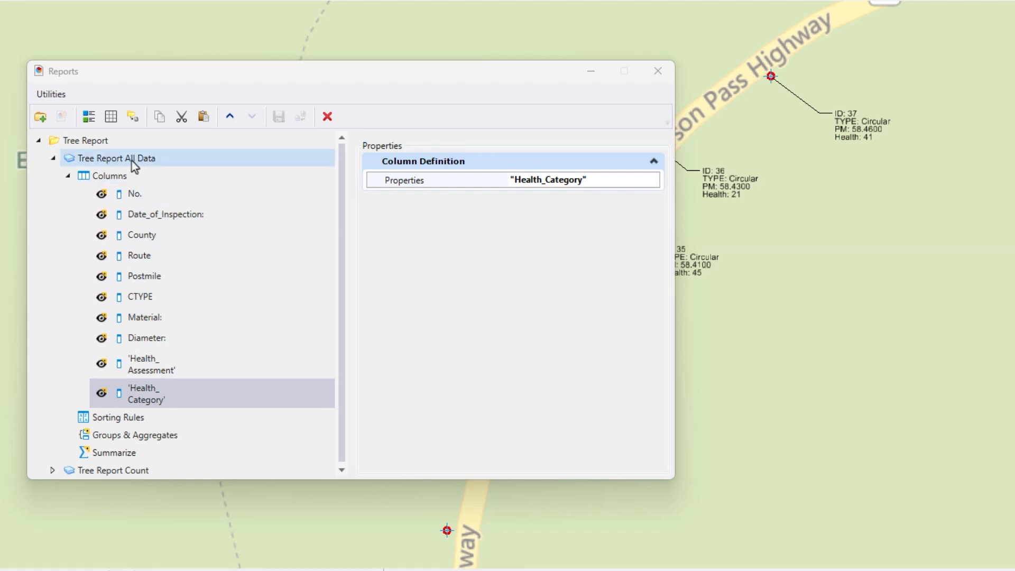
Preview the Tree Report All Data results, move the window into full view to examine the culvert rows, and close it.
left_click(89, 117)
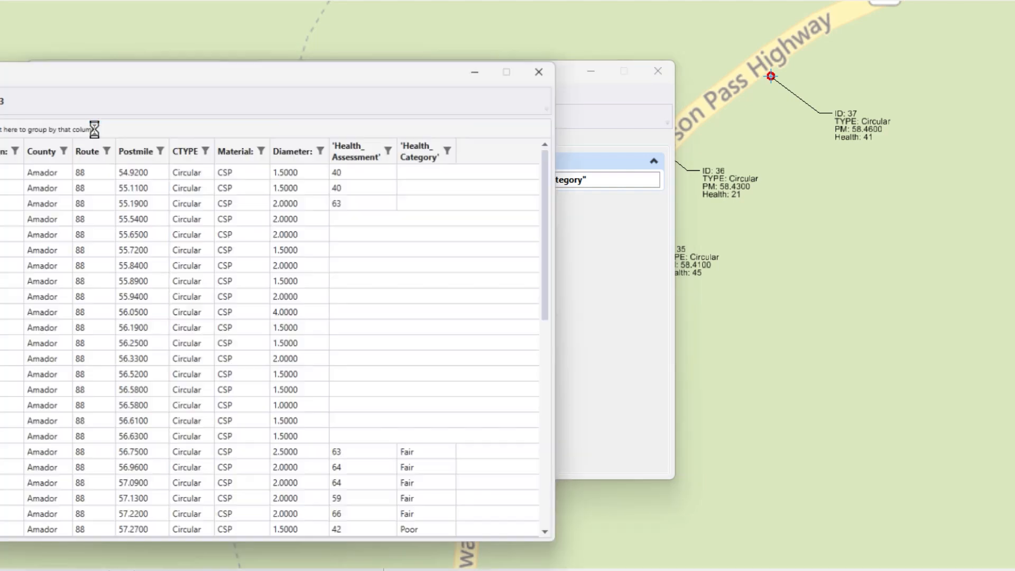
left_click_drag(326, 72, 647, 31)
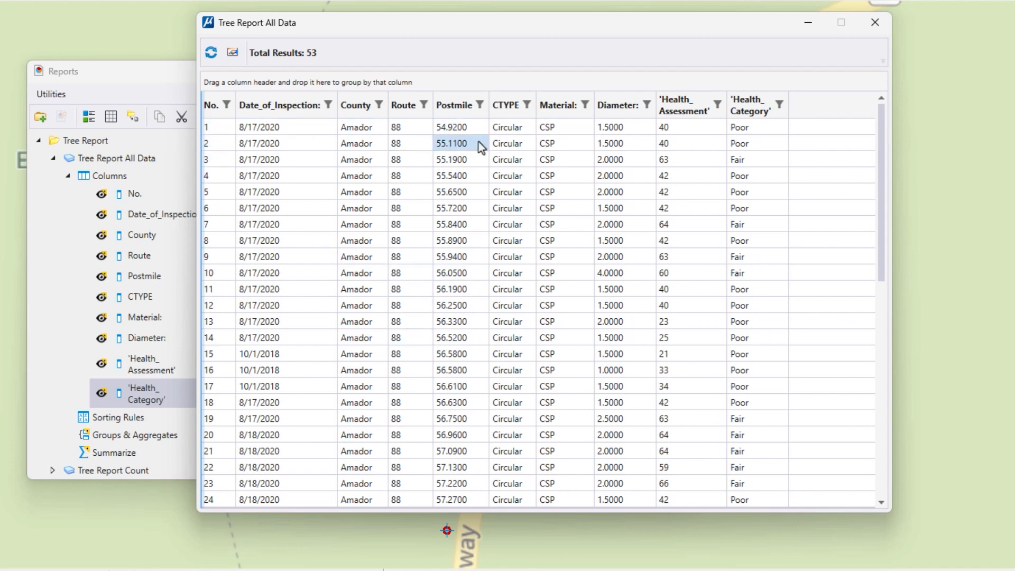
left_click(553, 127)
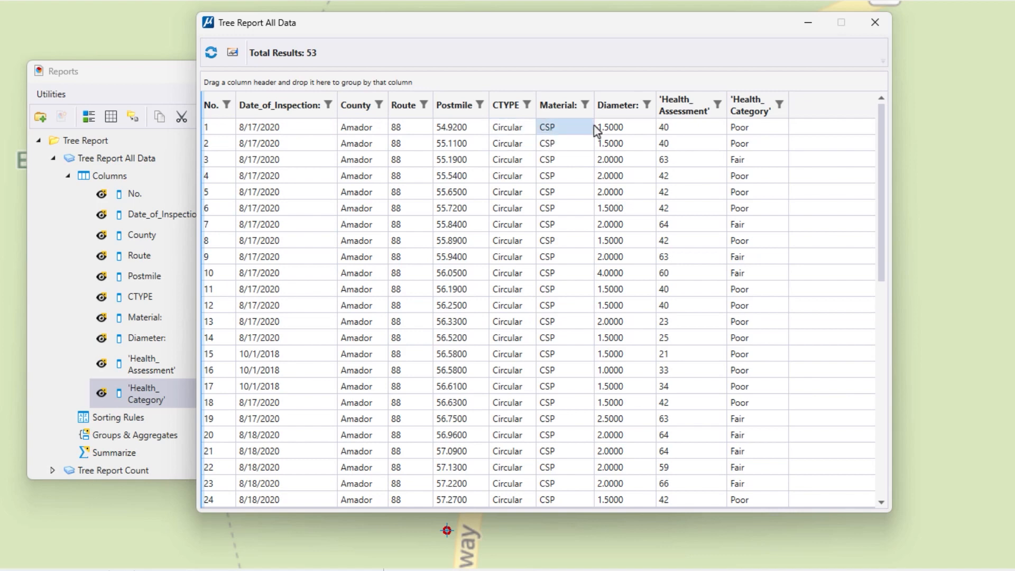
left_click(552, 144)
left_click(516, 225)
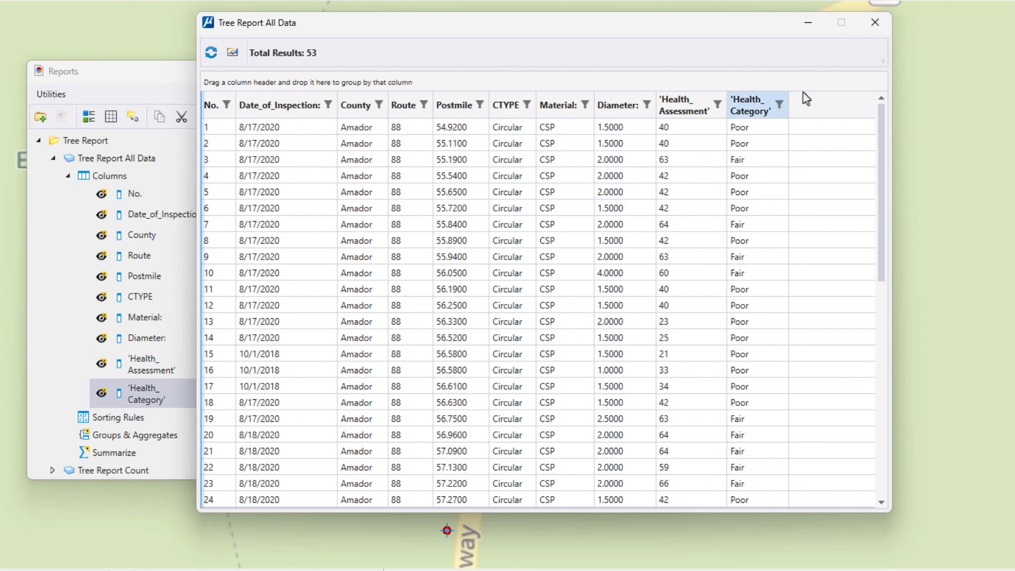
left_click(876, 23)
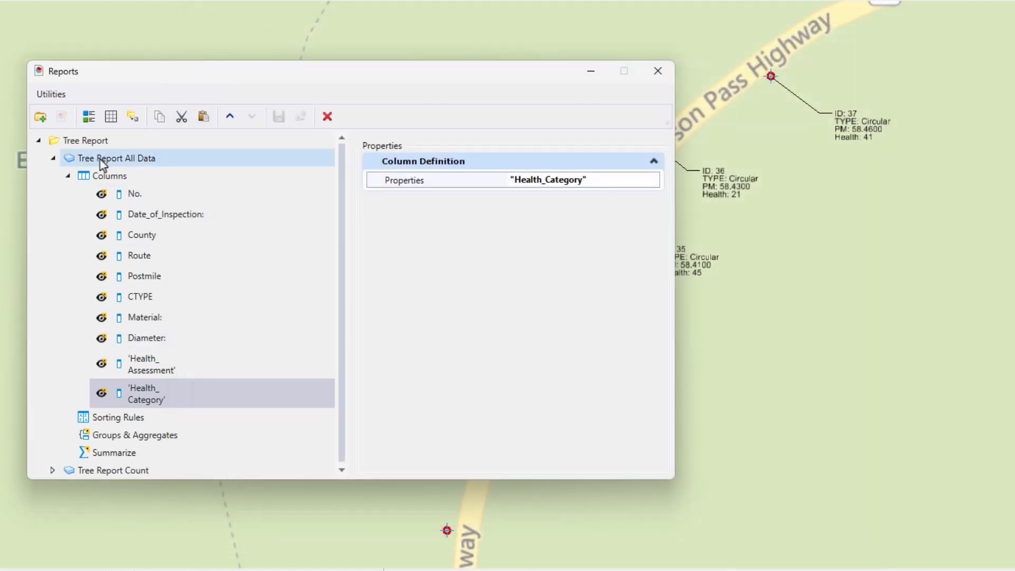
Set the Tree Report Count definition to report on the Culvert Health item type, removing the columns whose properties are missing.
left_click(53, 158)
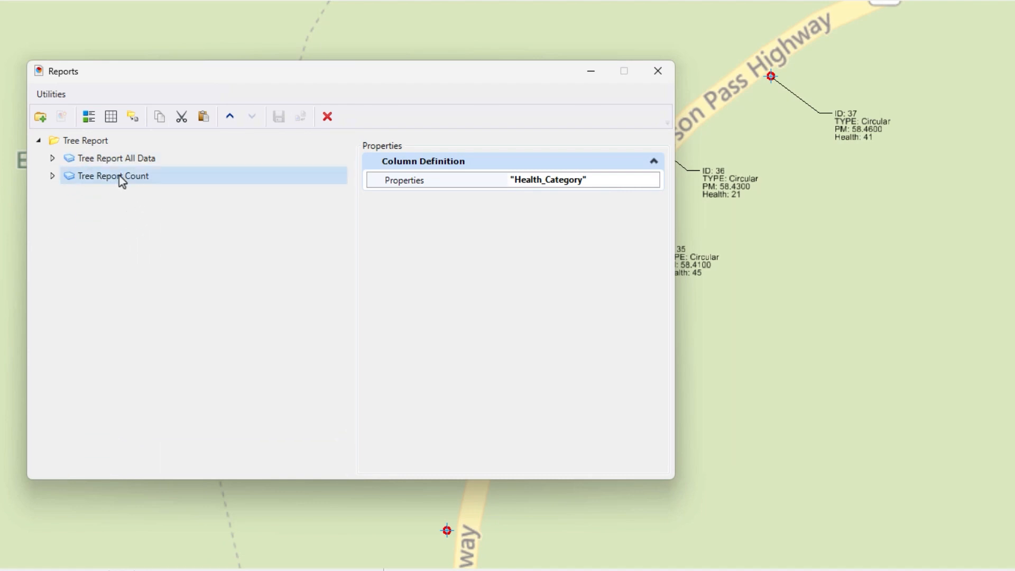
left_click(53, 176)
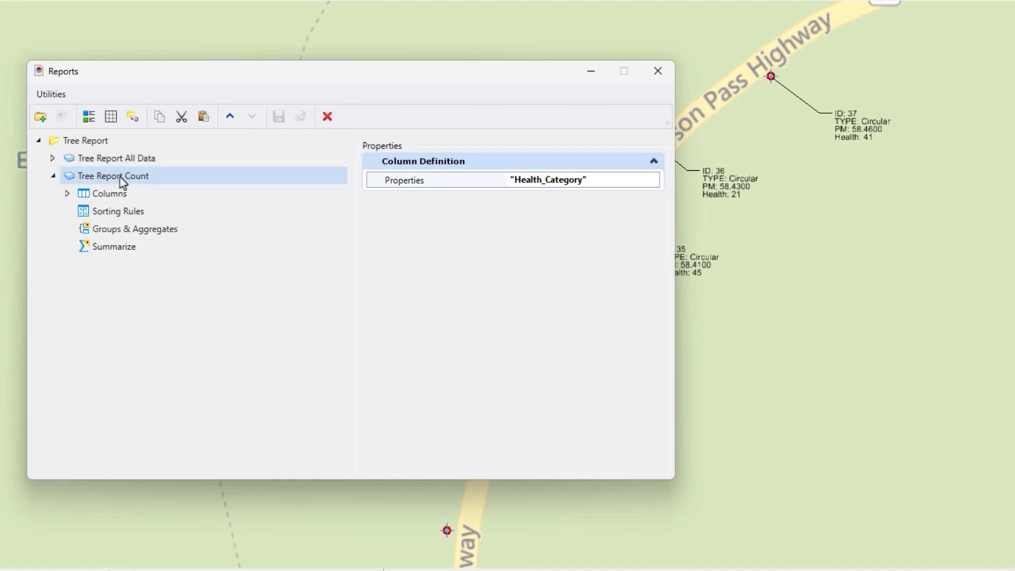
left_click(121, 179)
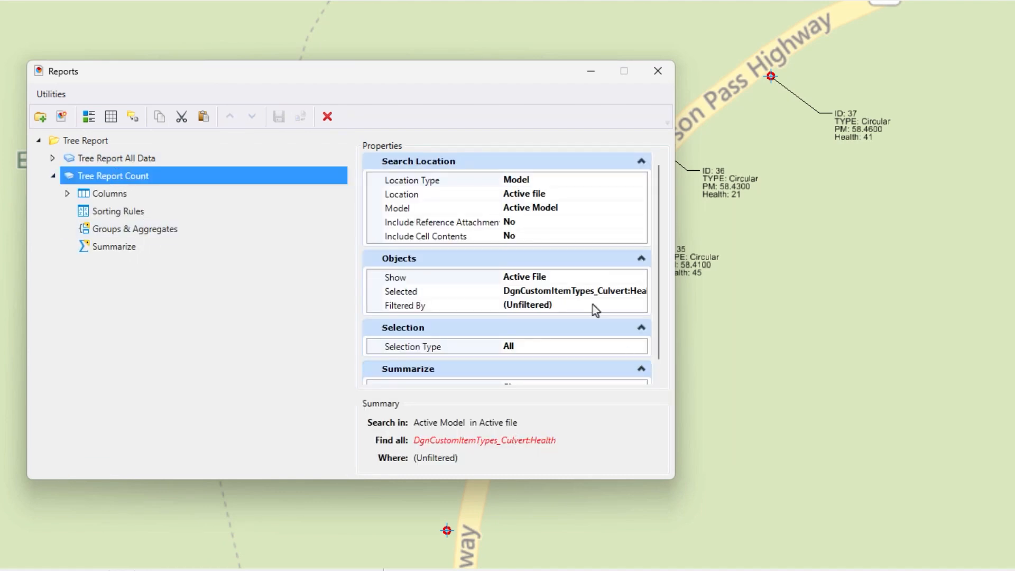
left_click(636, 292)
left_click(641, 292)
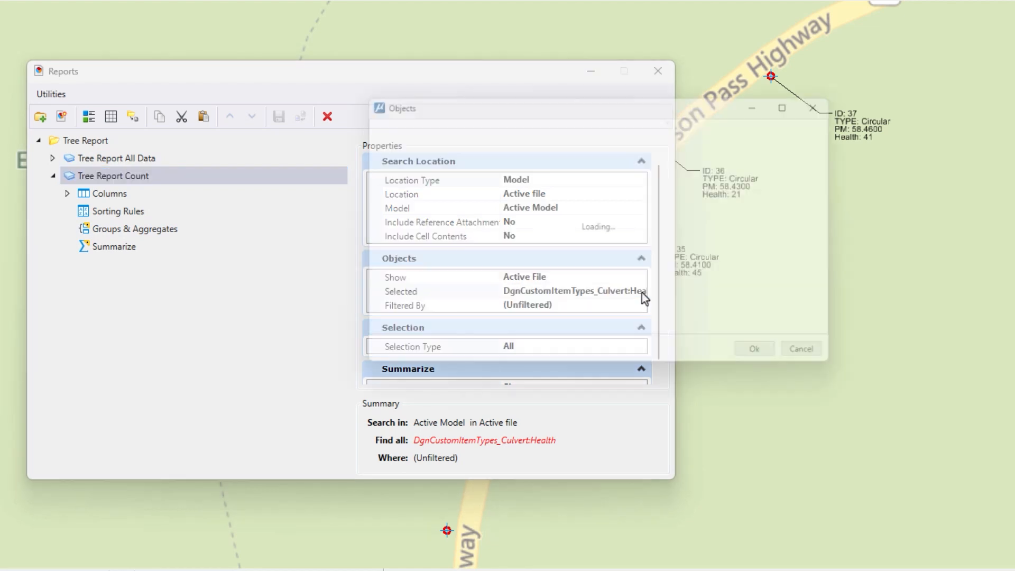
left_click(434, 154)
left_click(387, 206)
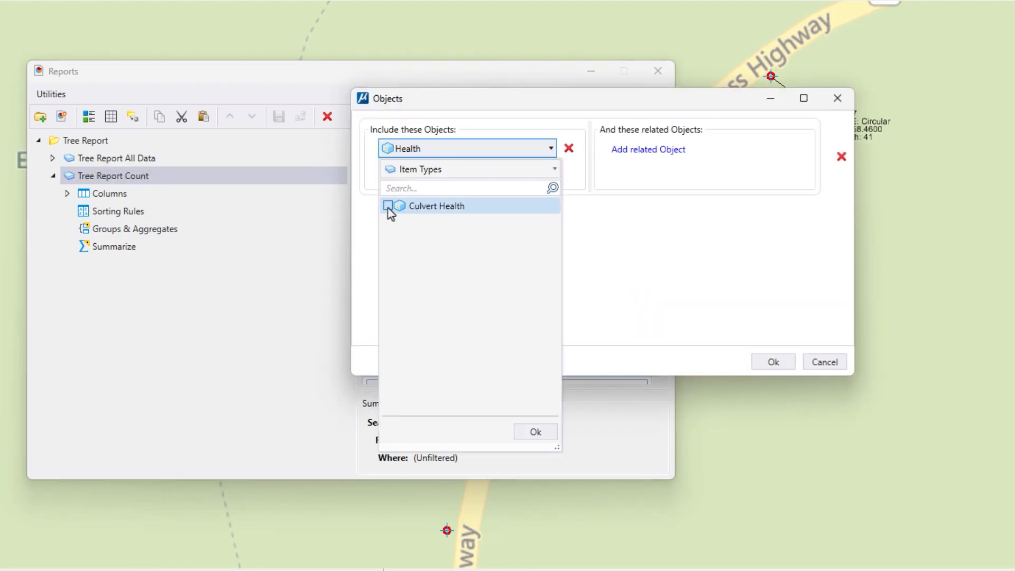
left_click(535, 433)
left_click(776, 363)
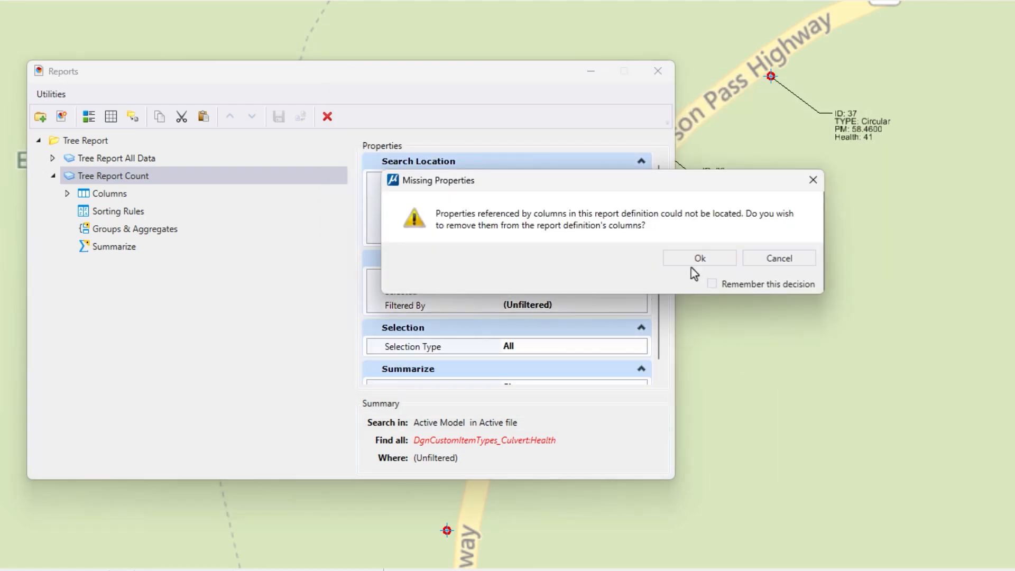
left_click(699, 260)
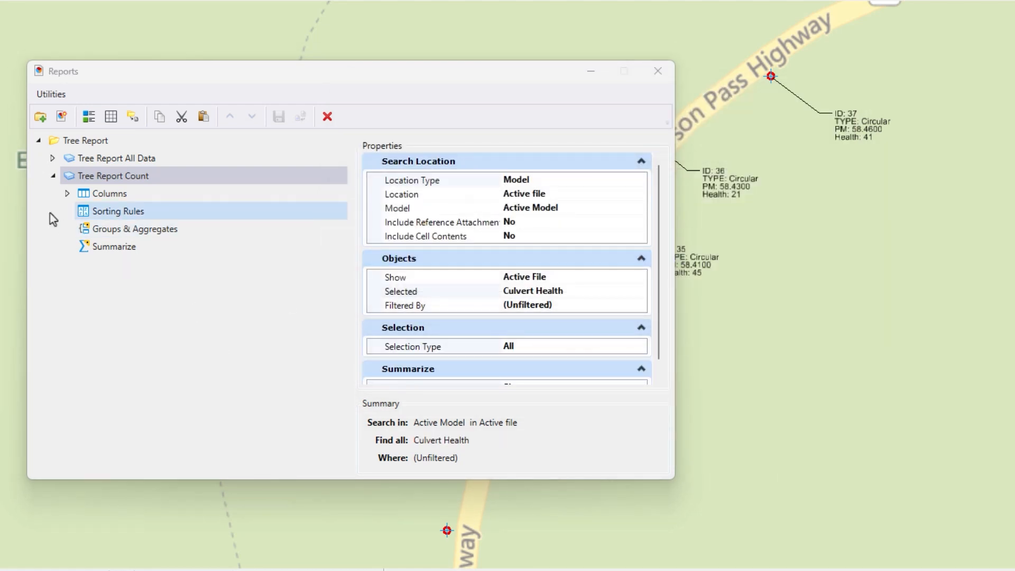
Add the Health_Category property as a column of Tree Report Count and move it above the Count column.
left_click(67, 193)
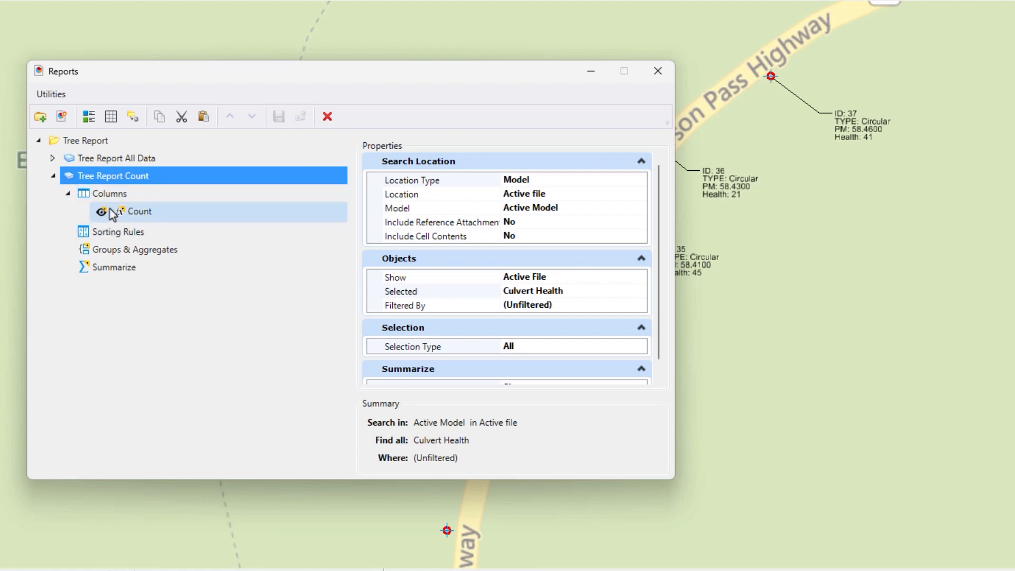
left_click(119, 194)
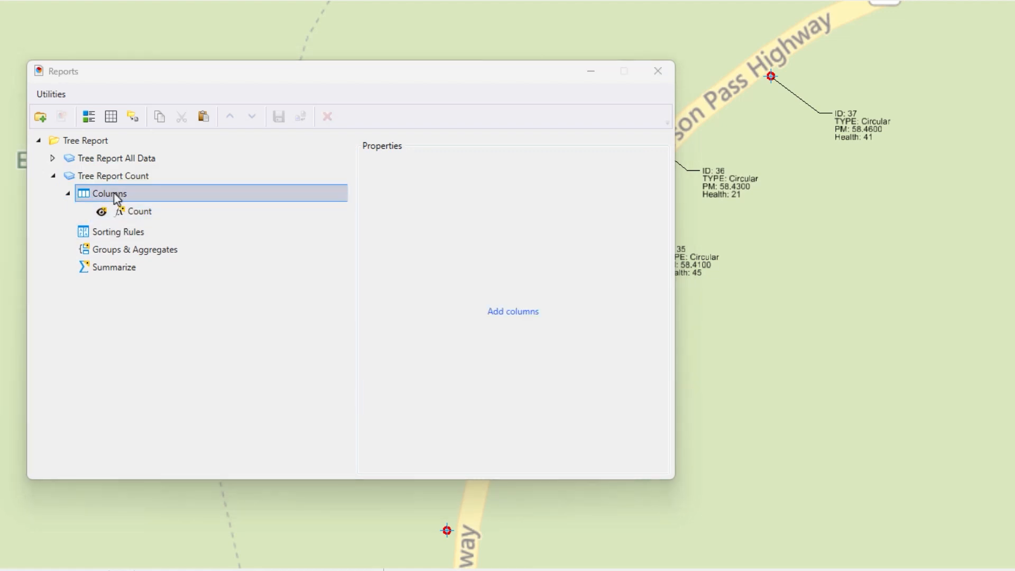
left_click(507, 313)
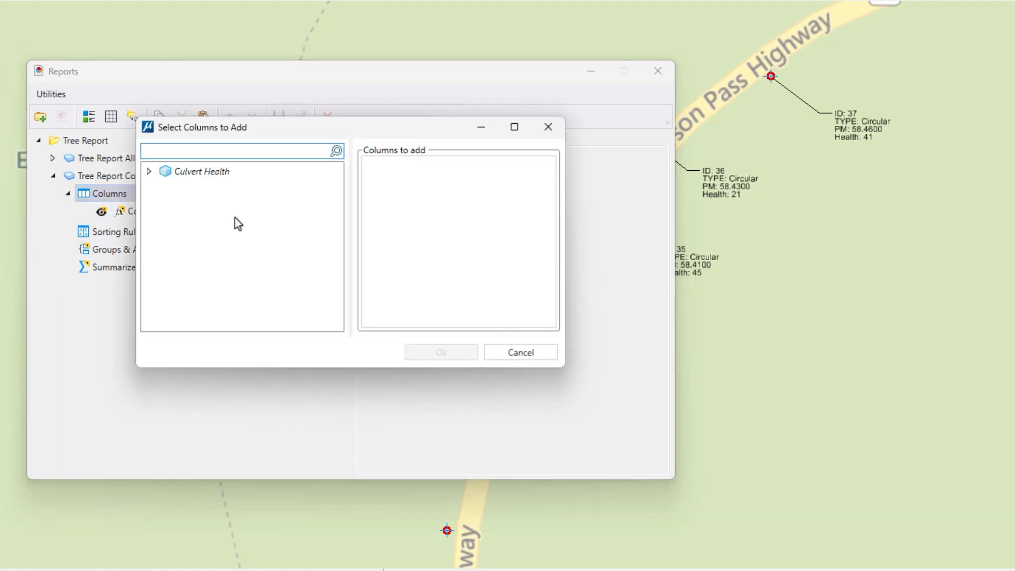
left_click(150, 171)
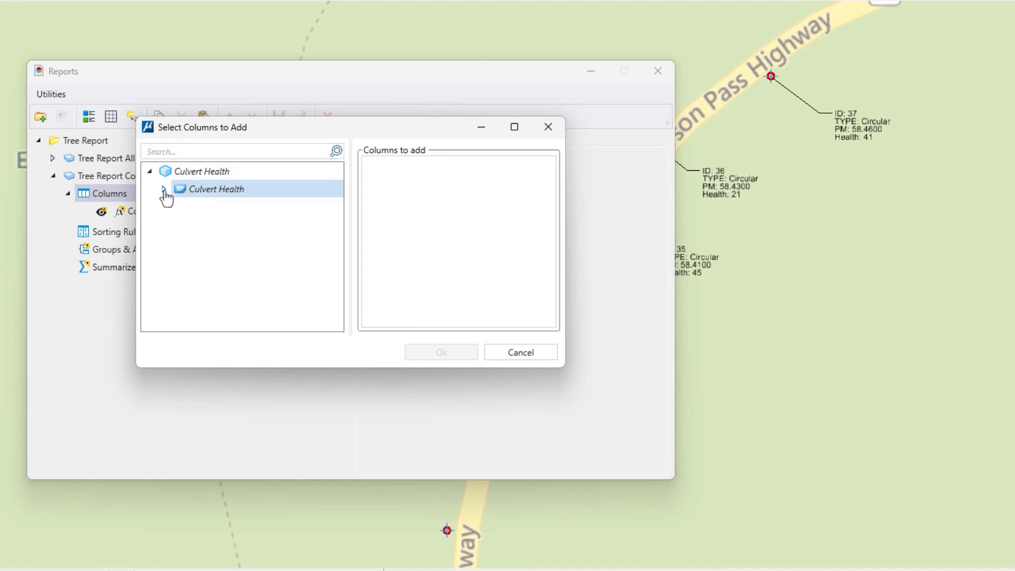
left_click(164, 189)
scroll(256, 272, "down", 5)
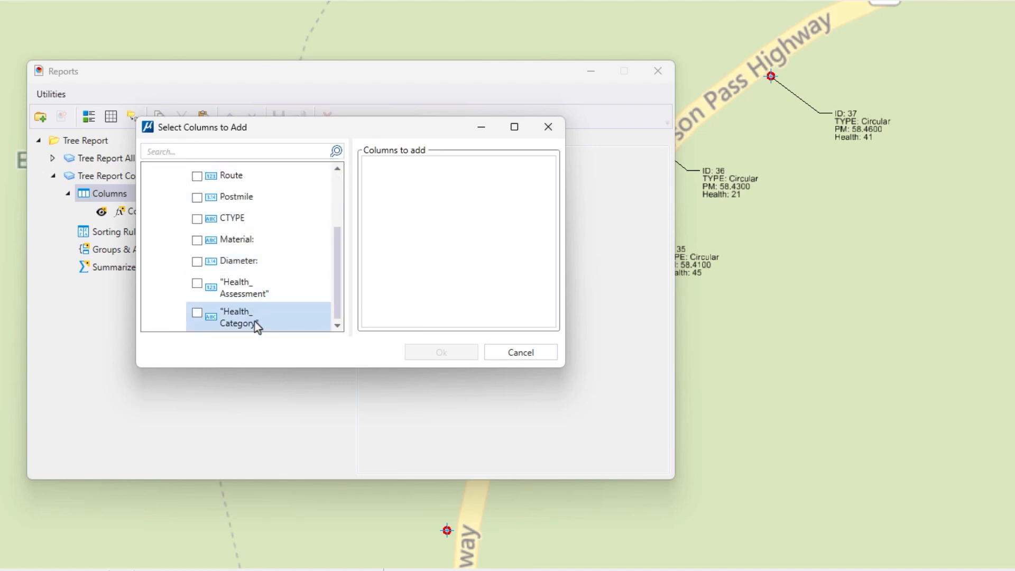
left_click(198, 315)
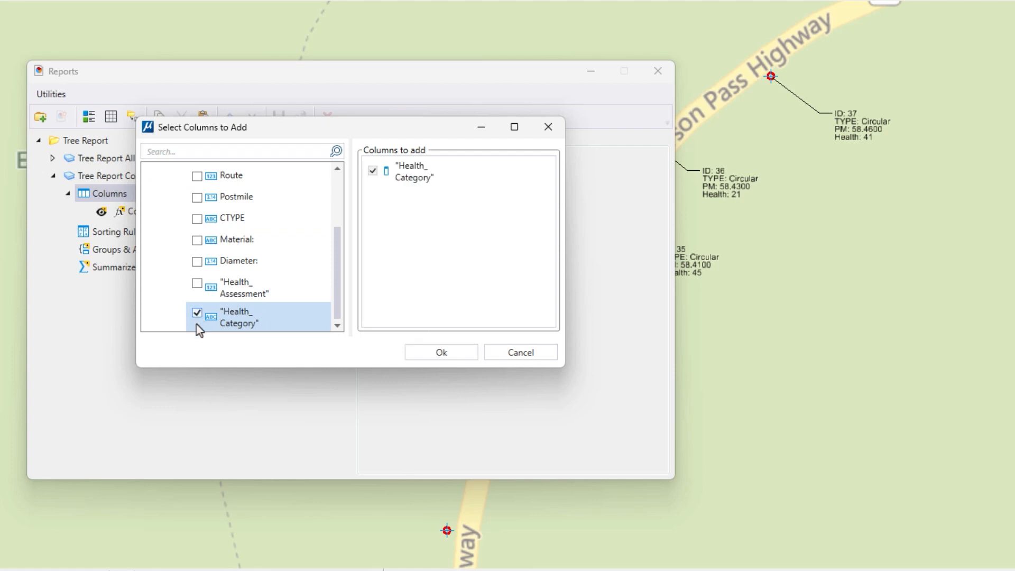
left_click(441, 353)
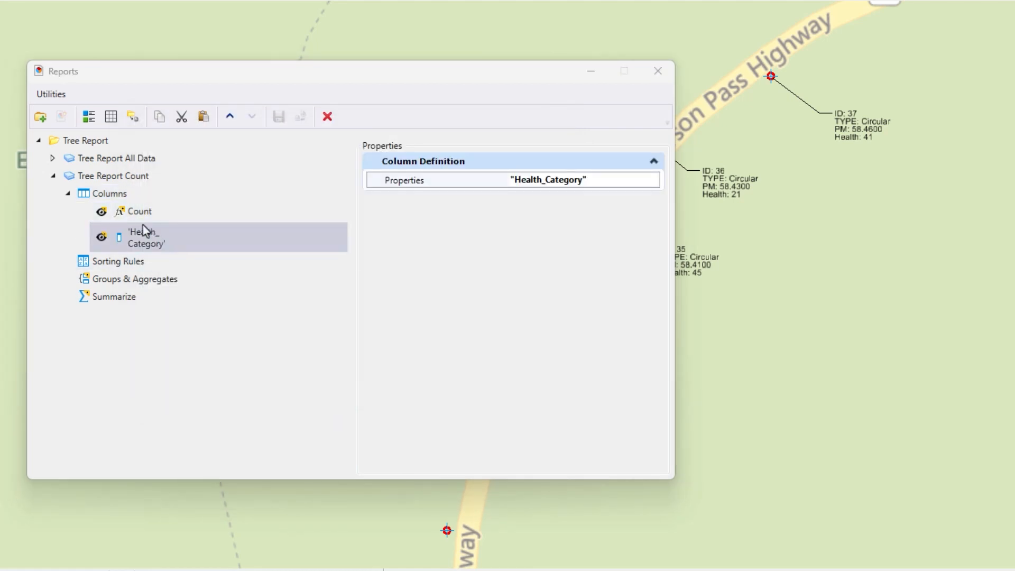
left_click(230, 116)
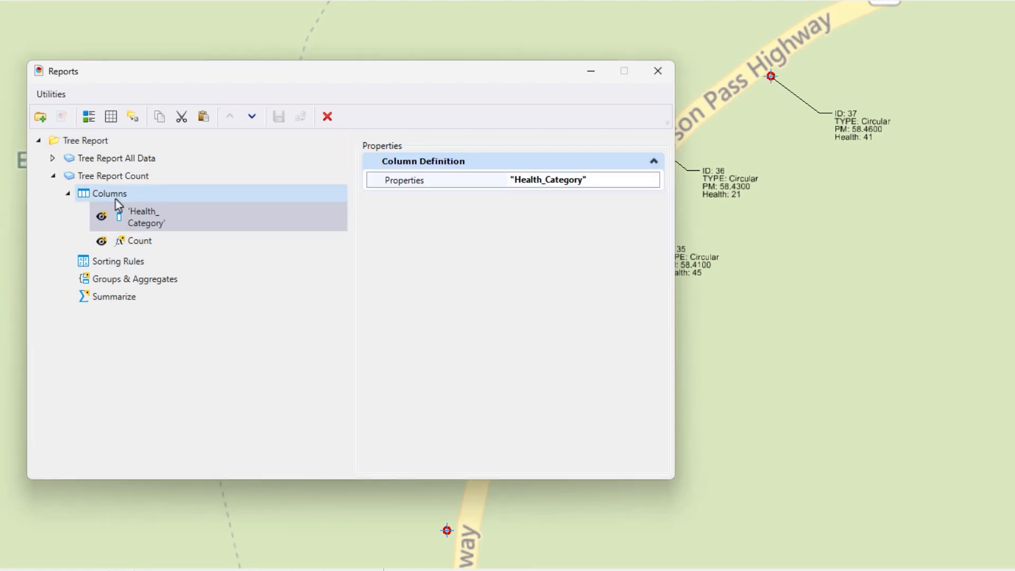
Preview the ungrouped Tree Report Count results to check the Health_Category and Count columns, and close the preview.
left_click(113, 205)
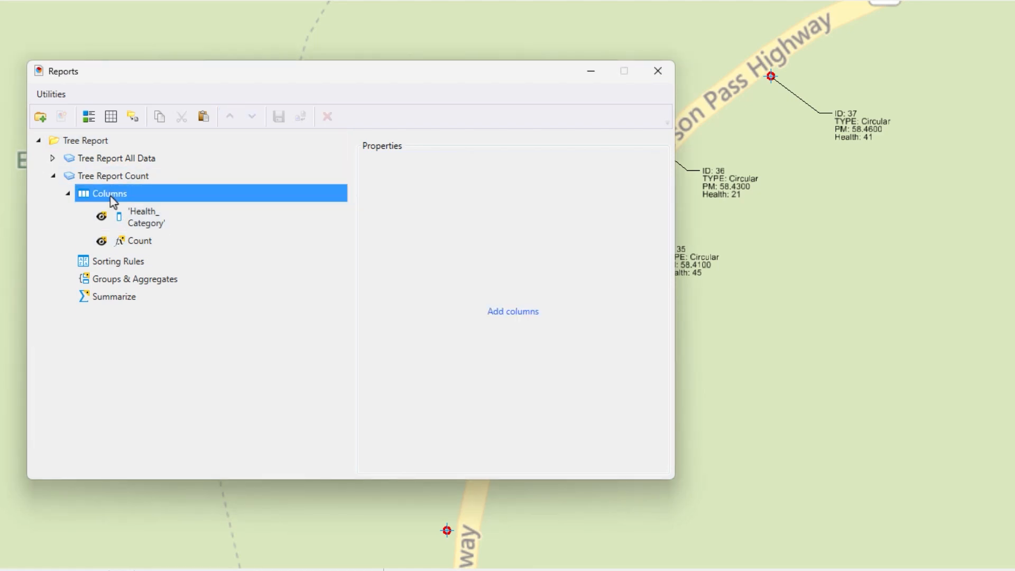
left_click(111, 117)
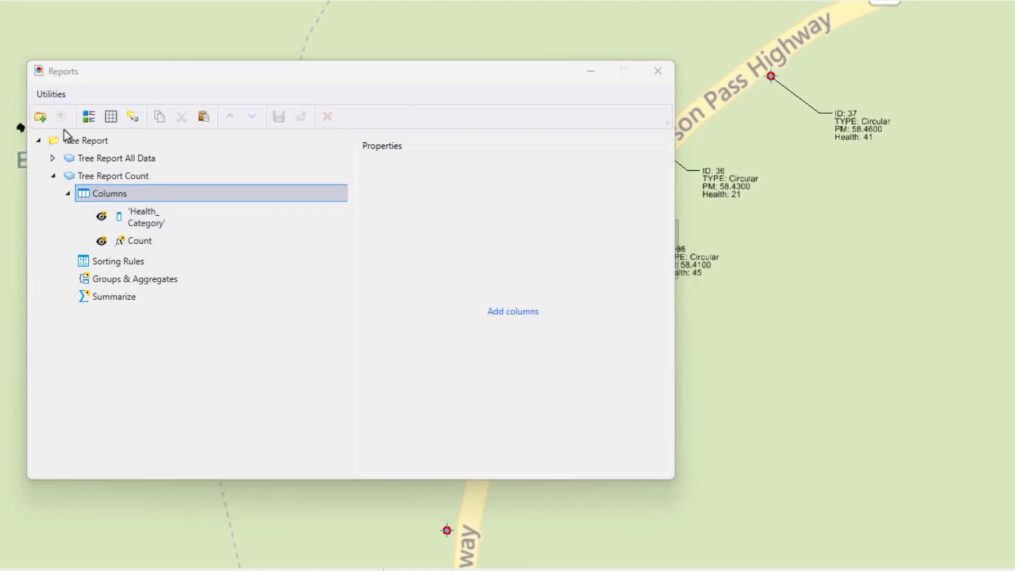
left_click(88, 117)
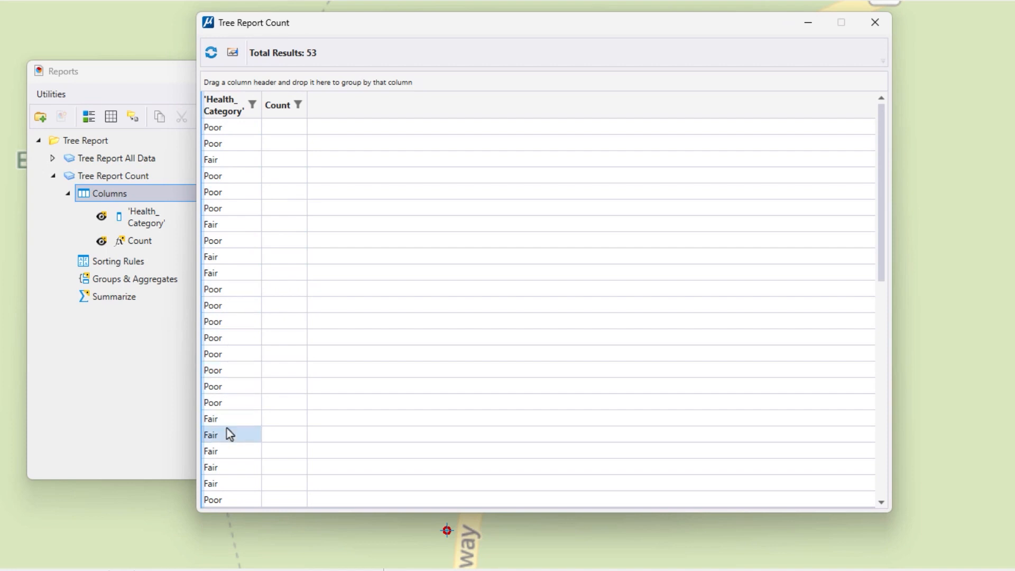
left_click(876, 23)
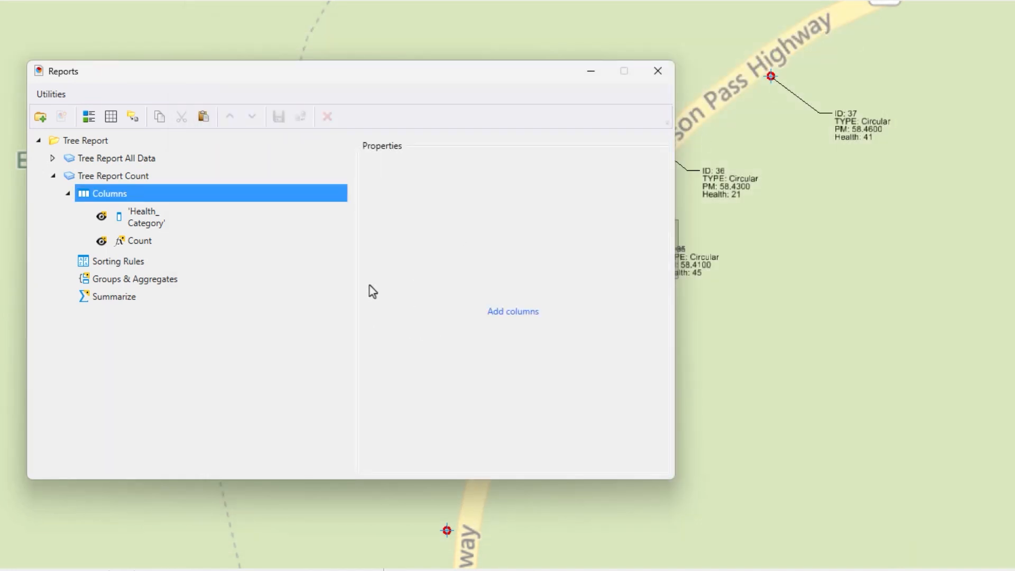
Group Tree Report Count by Health_Category with Count as the aggregate of the Count column, and preview the grouped results.
left_click(128, 284)
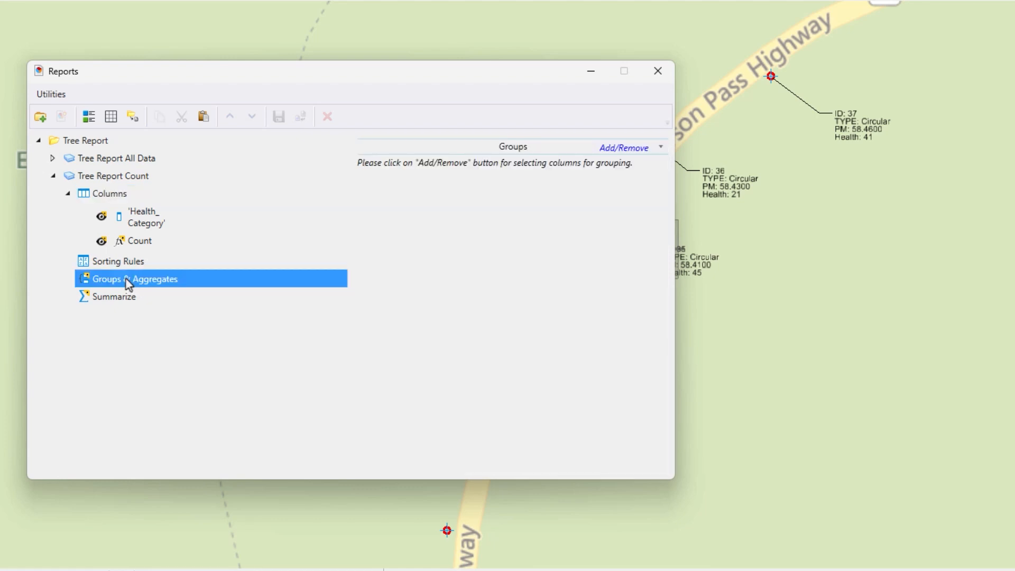
left_click(625, 149)
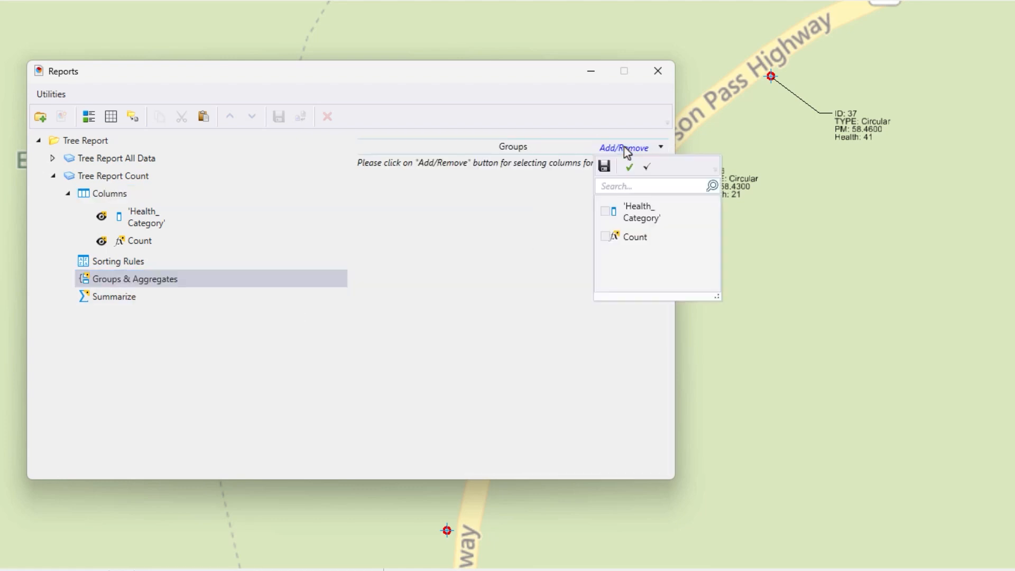
left_click(606, 212)
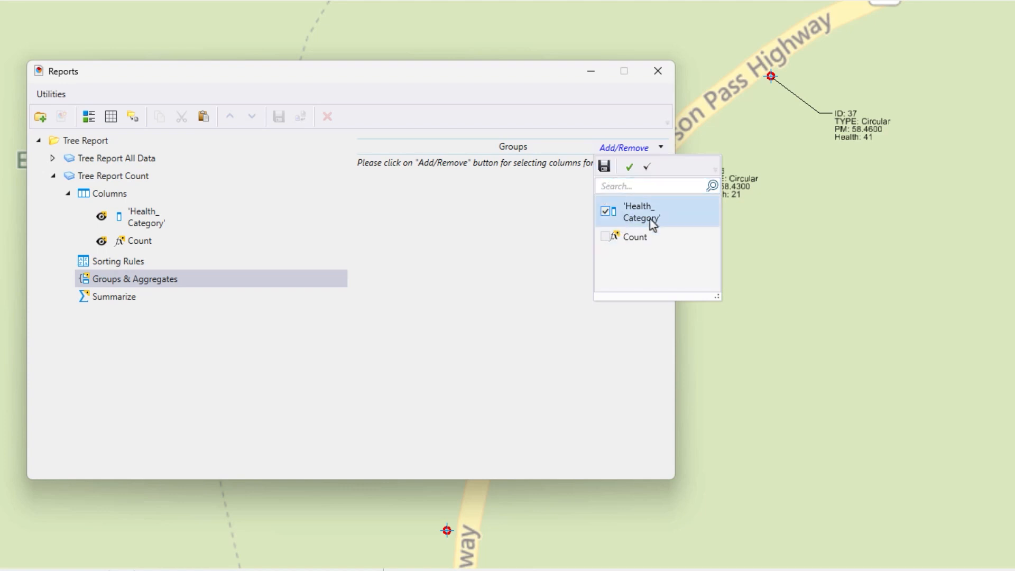
left_click(604, 168)
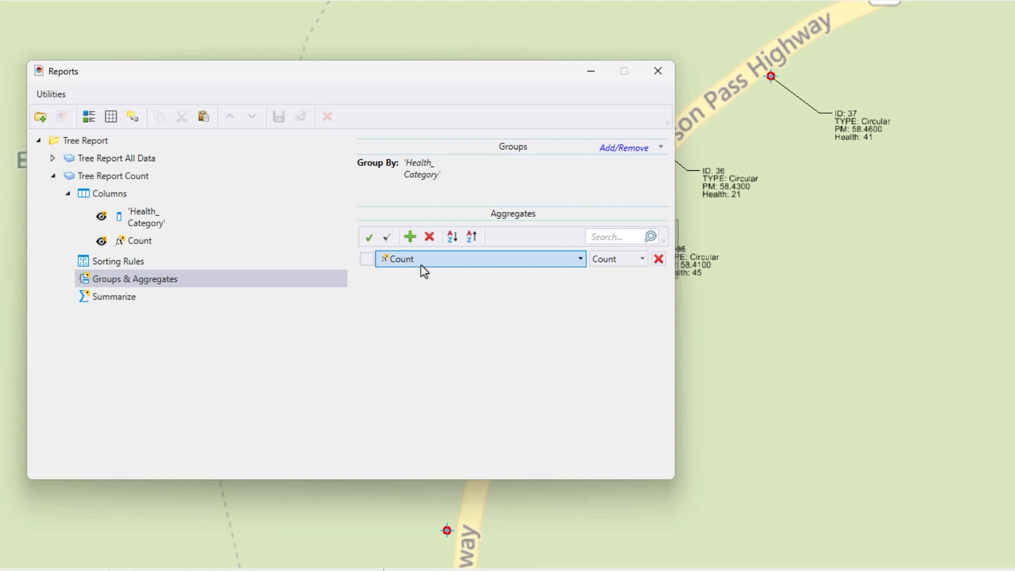
left_click(625, 262)
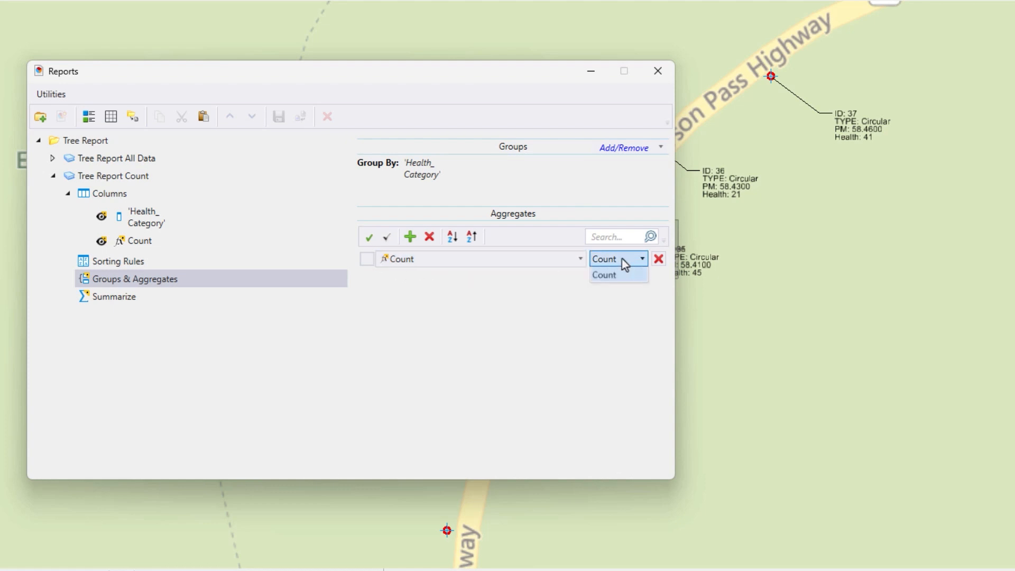
left_click(610, 262)
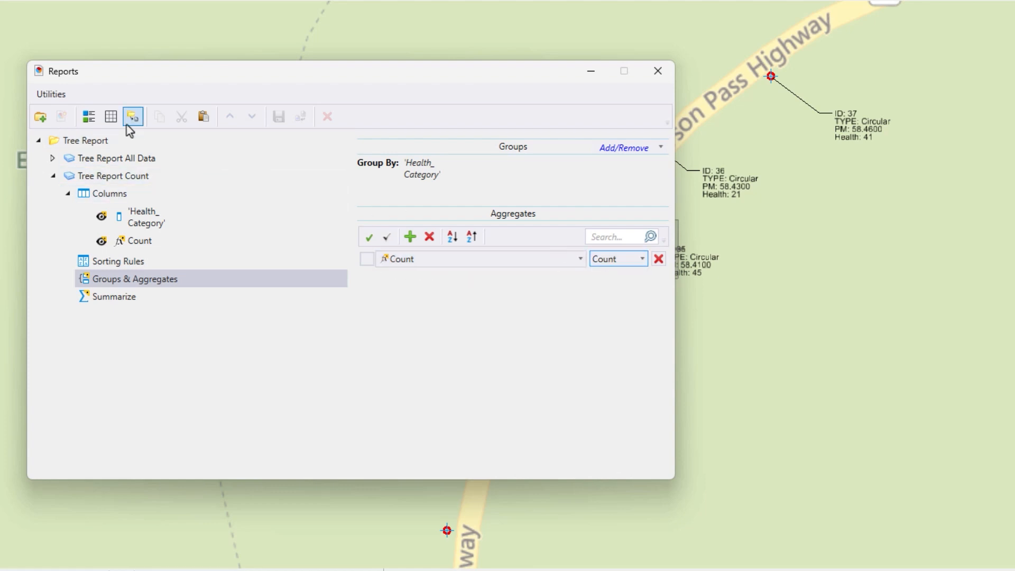
left_click(88, 117)
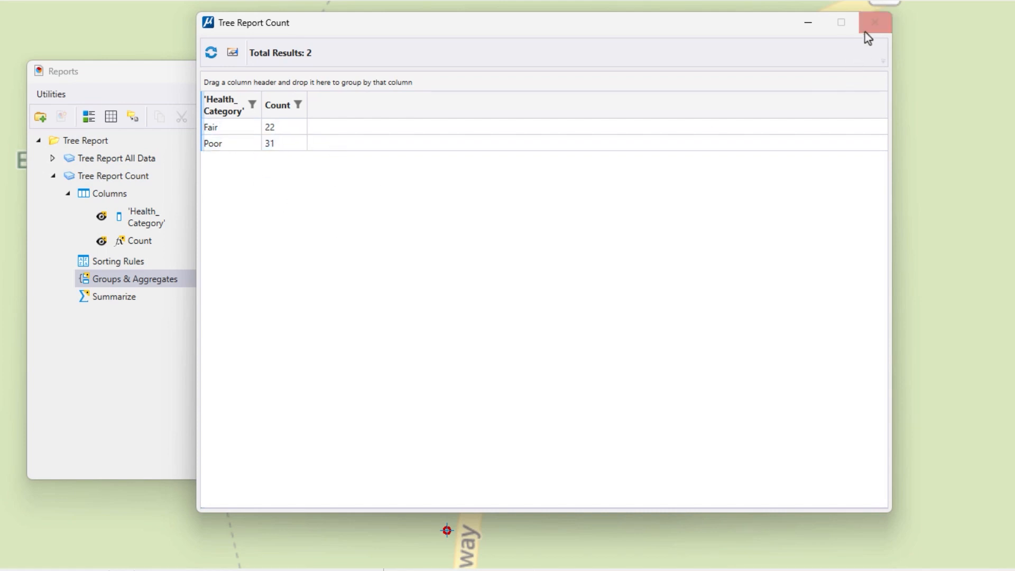
left_click(876, 23)
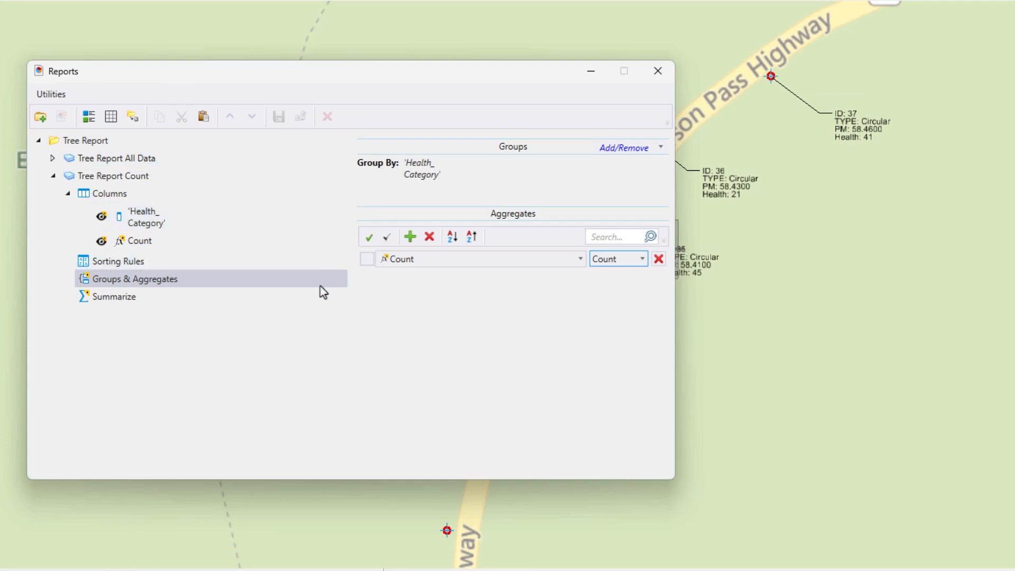